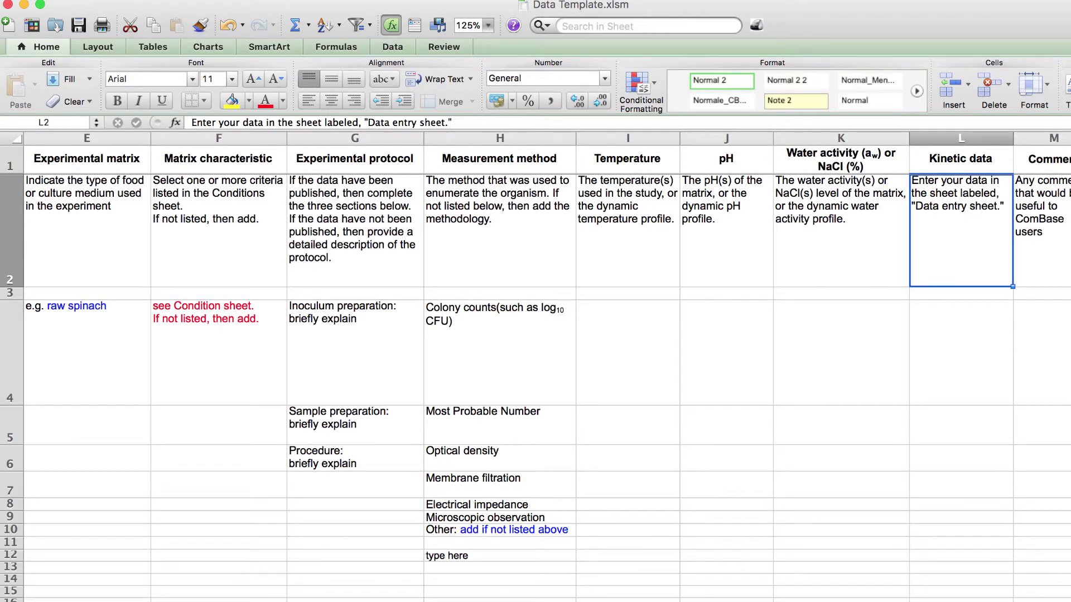
- Open the data entry sheet and review its record code, time (hours) and count column headings
left_click(296, 601)
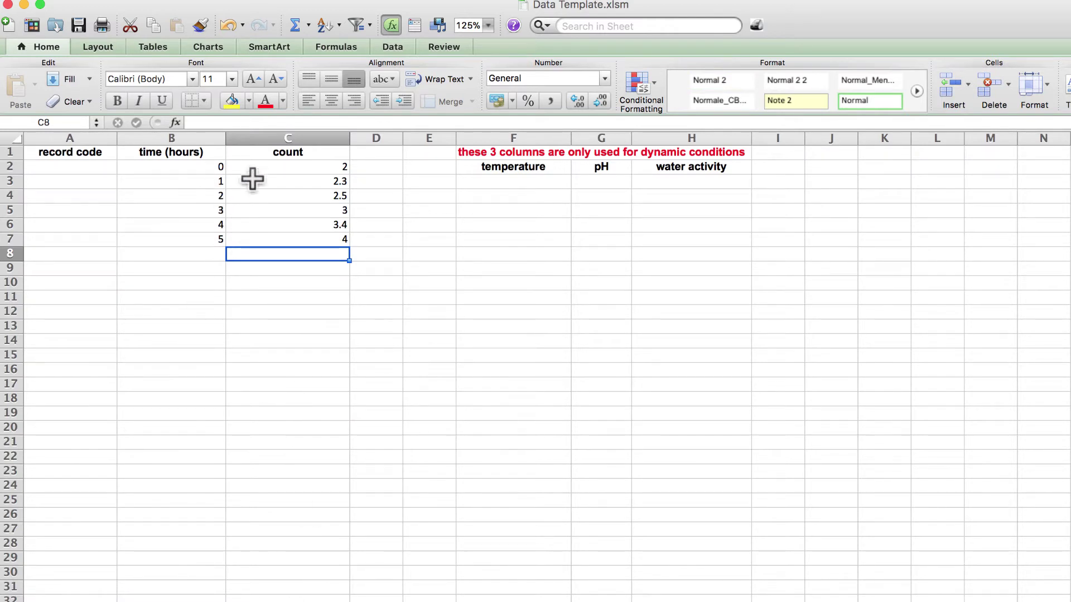
left_click(84, 169)
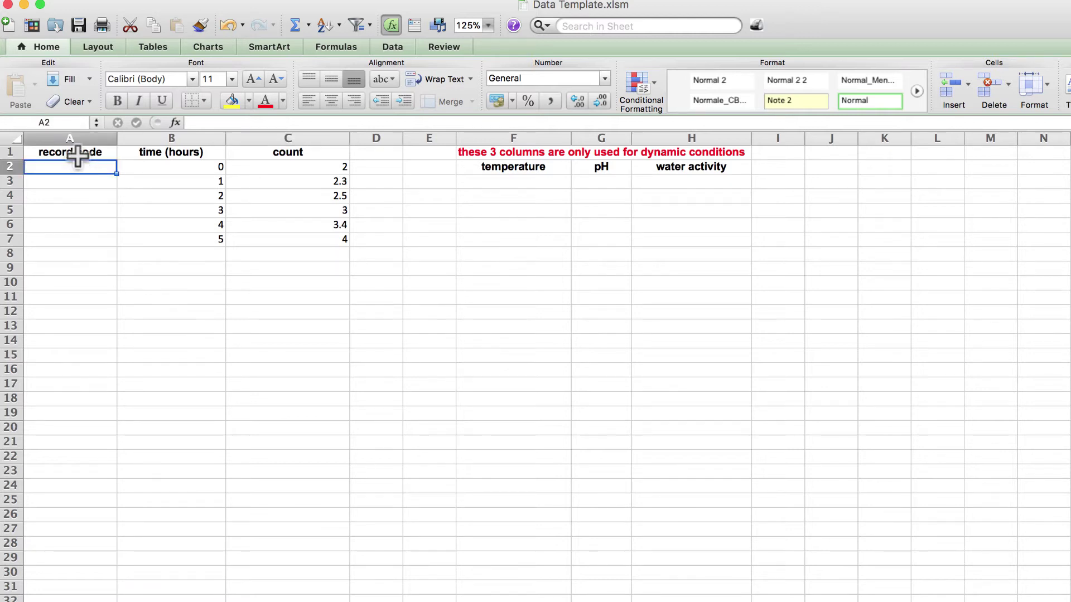
left_click(78, 153)
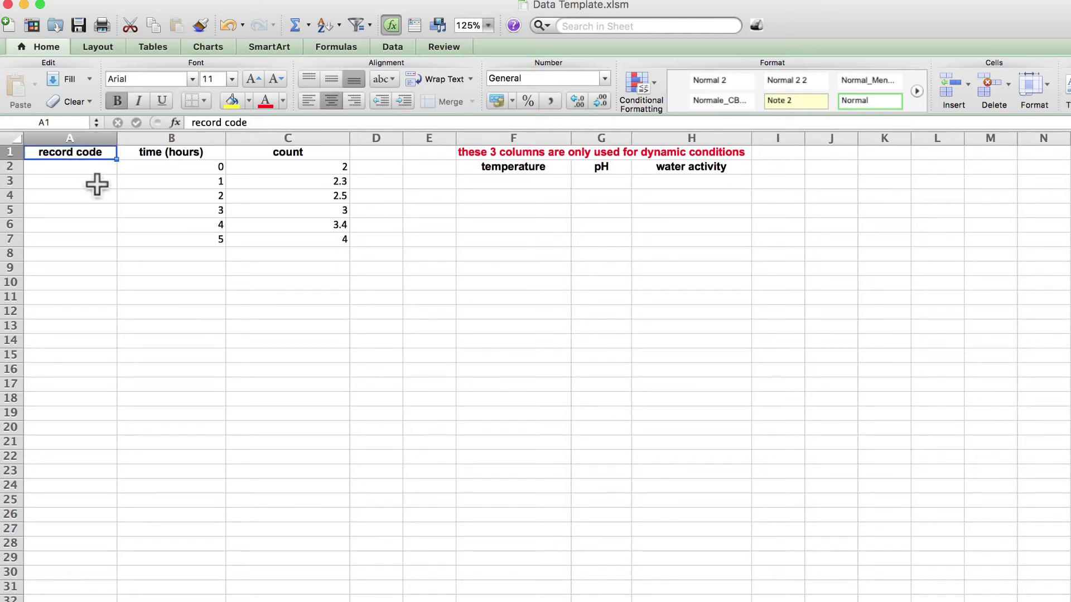
left_click(173, 160)
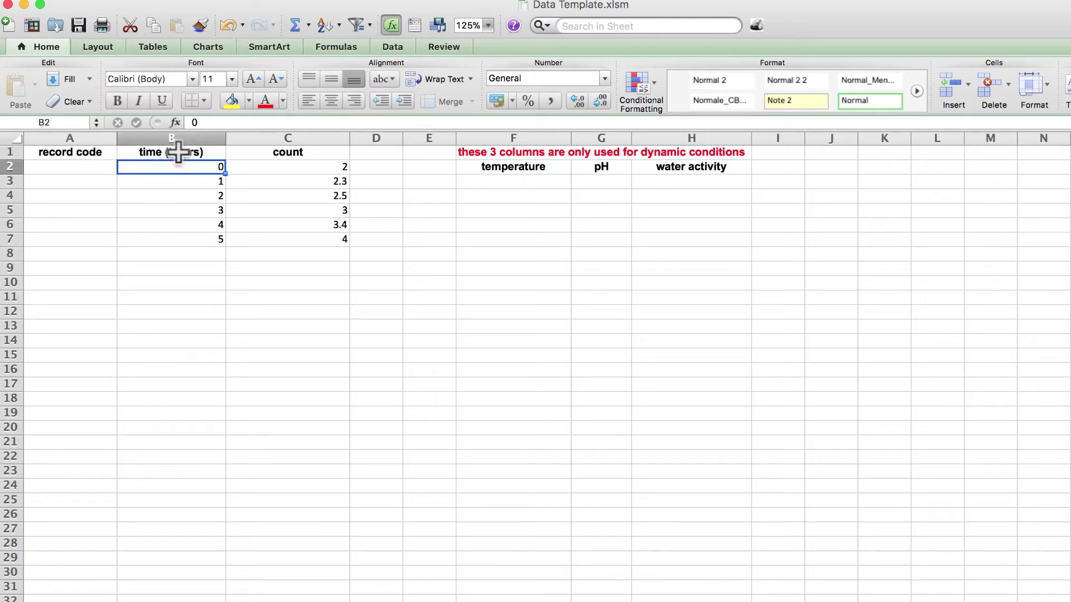
left_click(178, 152)
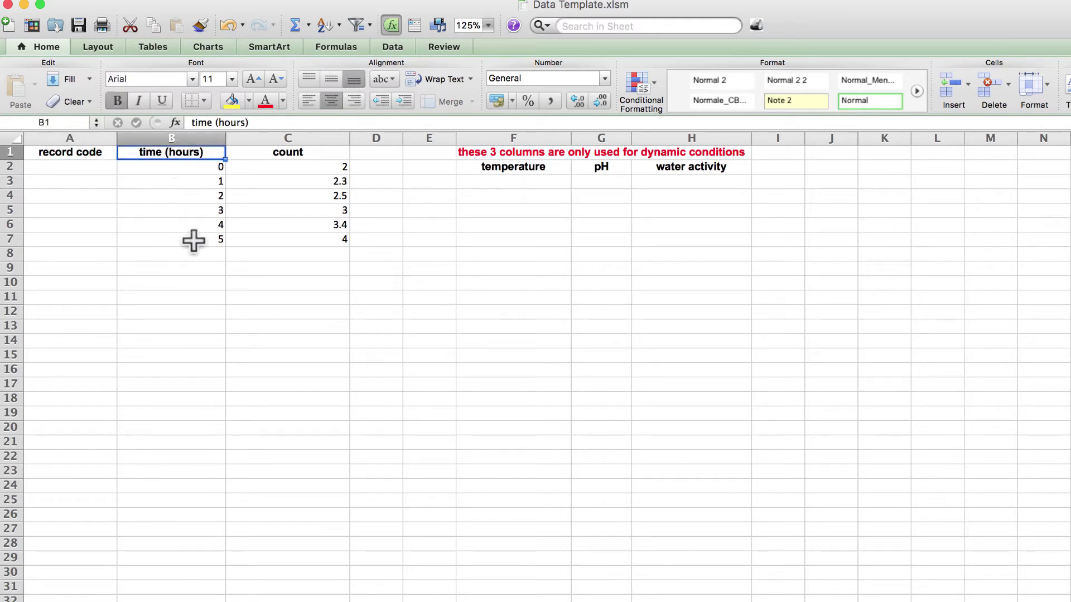
left_click(309, 153)
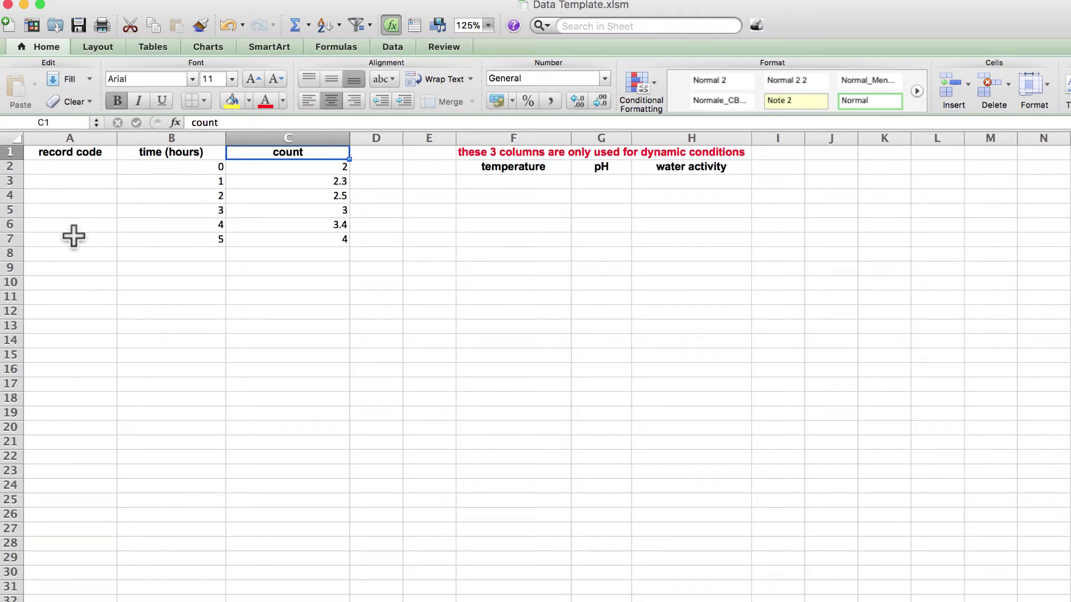
- Enter A as the record code for all six data rows, cells A2 to A7
left_click(66, 168)
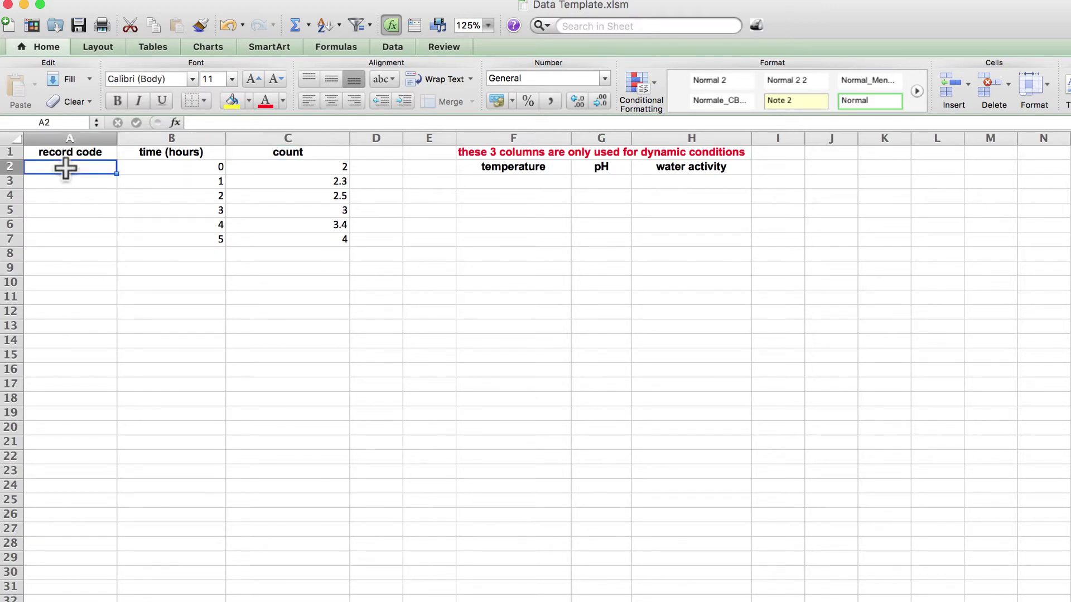
type("A")
key("Return")
type("A")
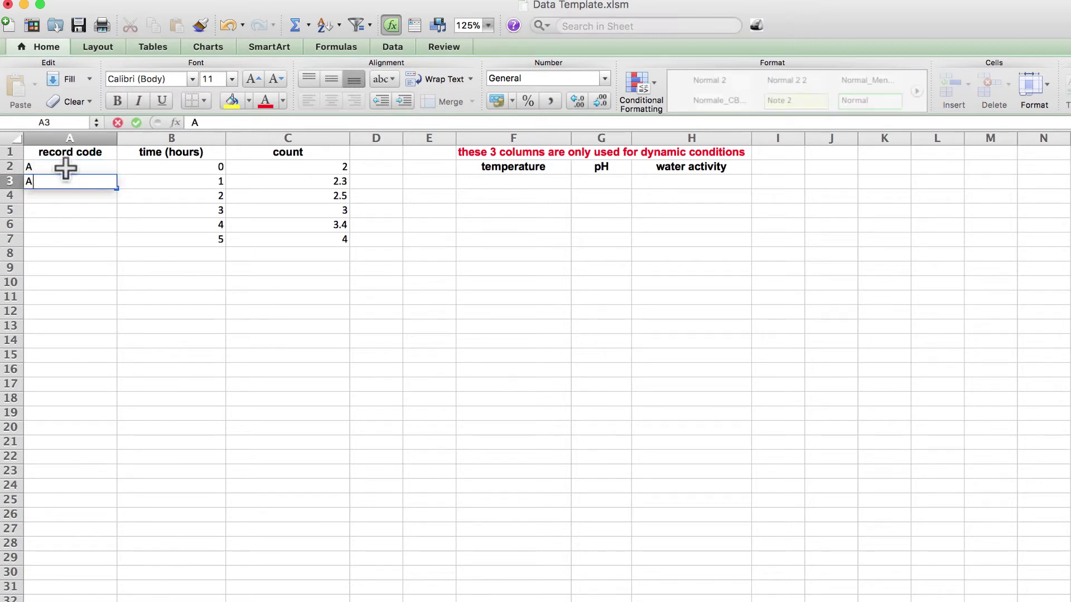
key("Return")
type("A")
key("Return")
type("A")
key("Return")
type("A")
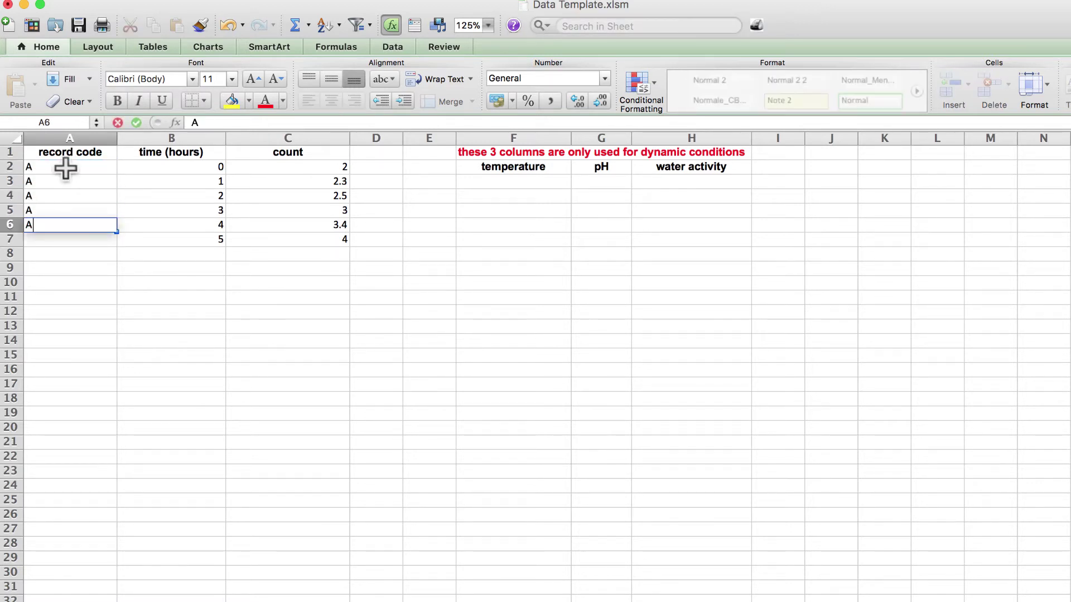
key("Return")
type("A")
key("Tab")
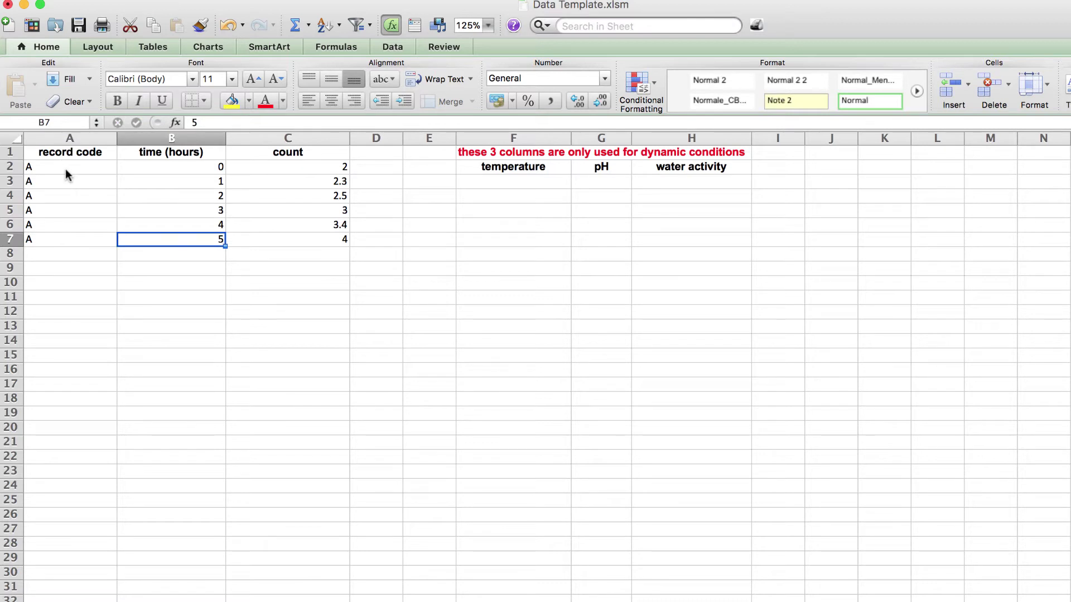
- Enter the times 0, 1, 2, 3, 4 and 5 in the time (hours) column, cells B2 to B7
key("Up")
key("Up")
key("Up")
key("Up")
key("Up")
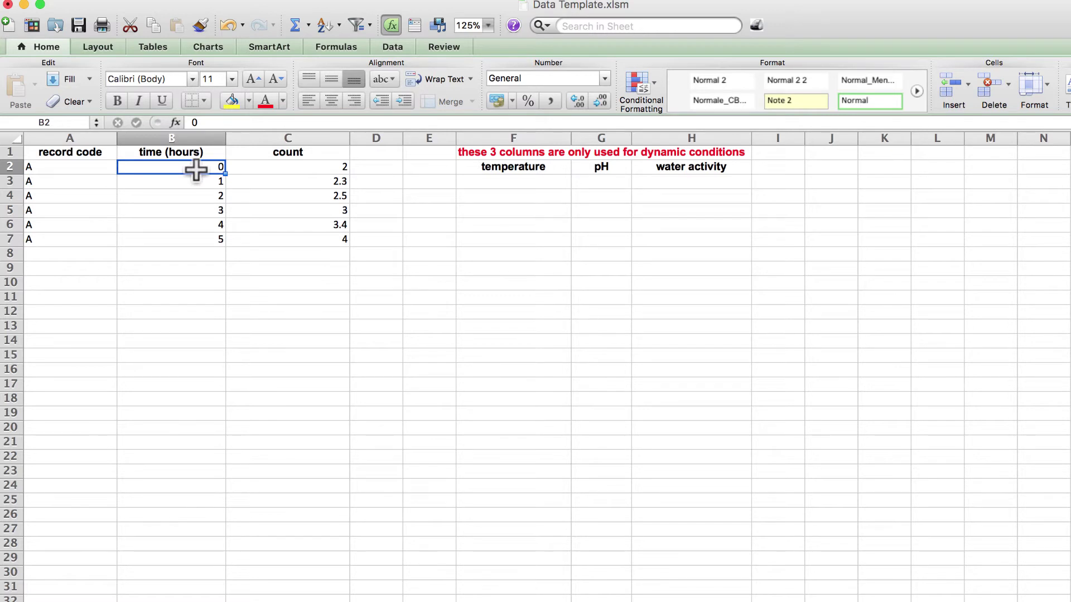
key("Down")
key("Down")
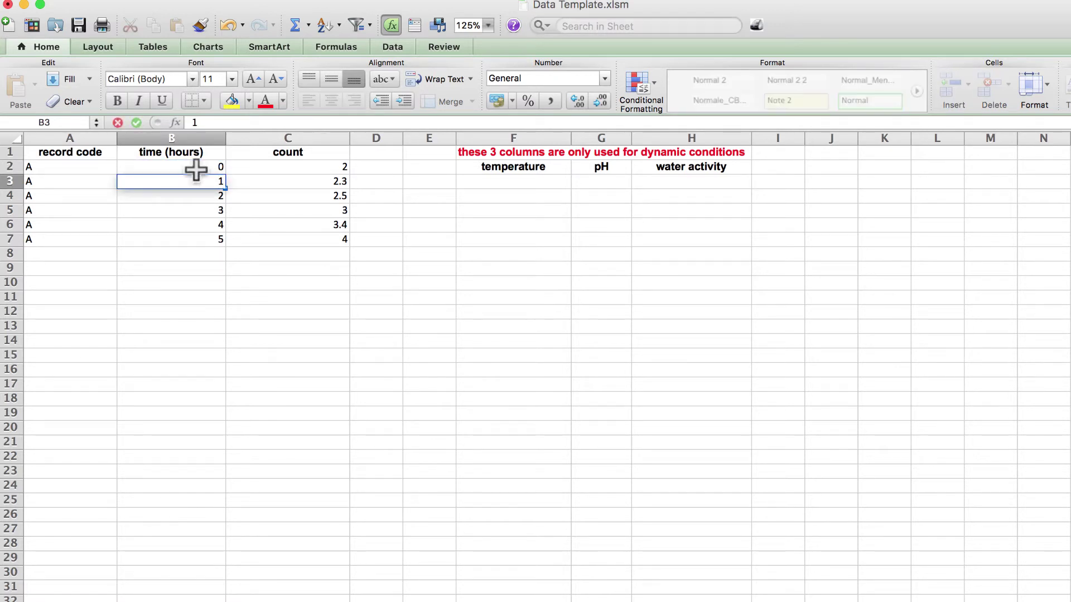
key("Down")
key("Down")
key("Down")
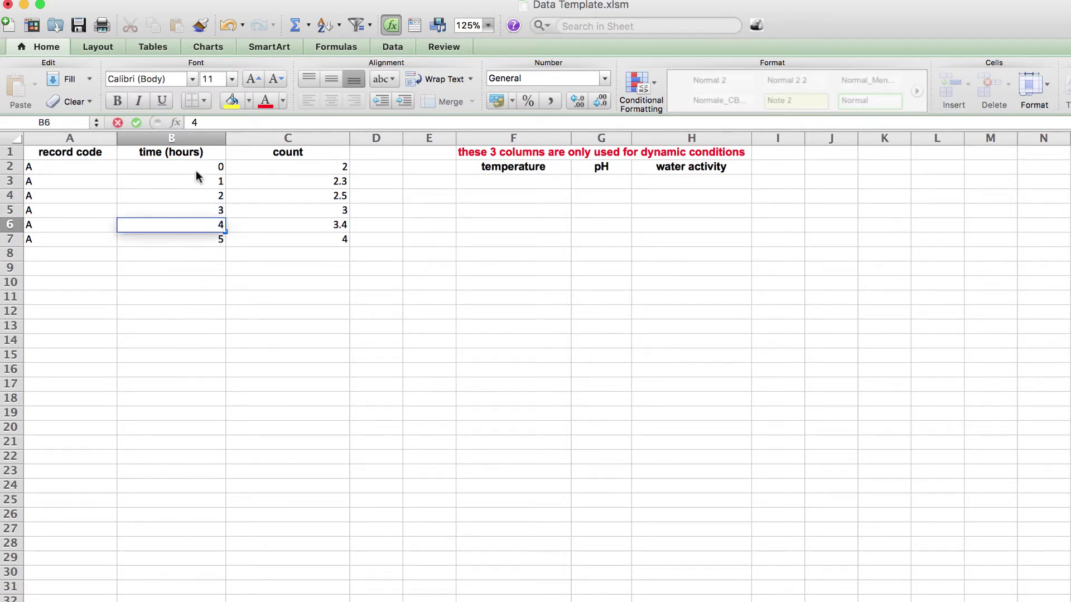
key("Down")
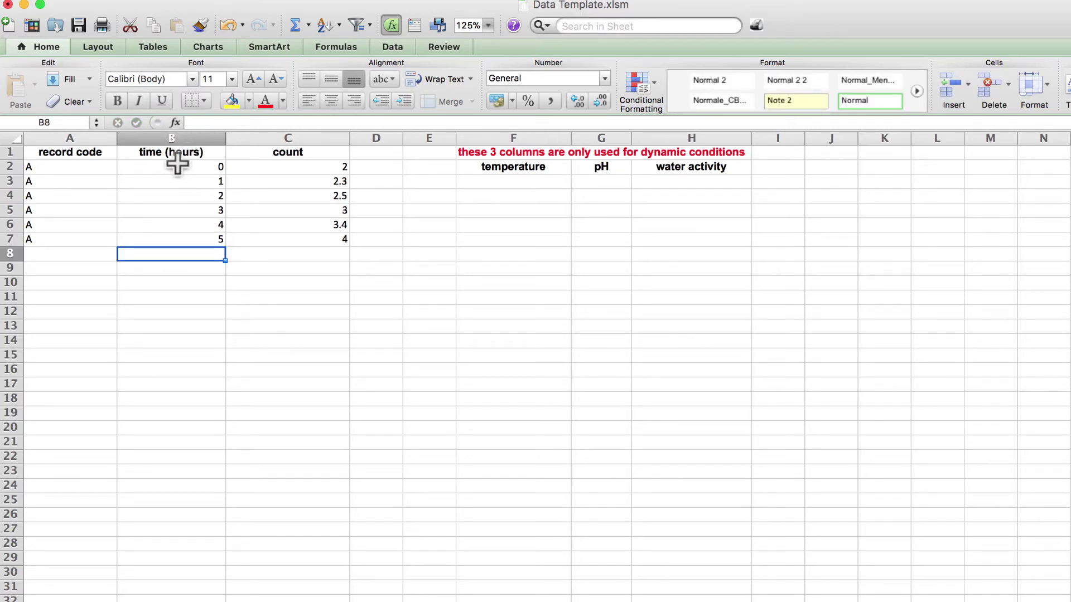
- Add the unit to the count heading in C1 so that it reads "count (log CFU)"
left_click(326, 170)
double_click(319, 152)
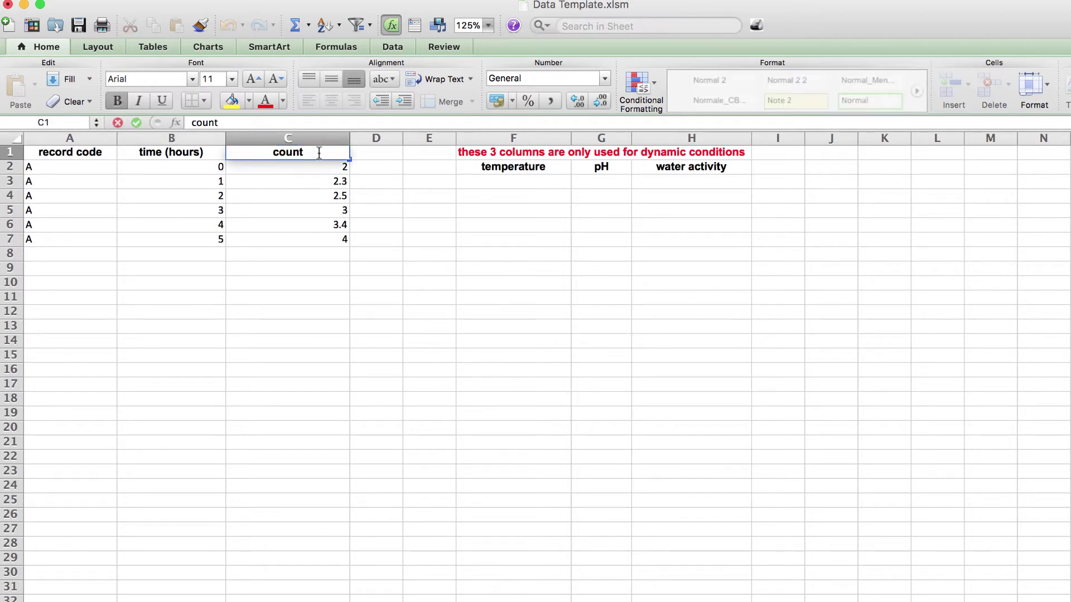
type("(log CFU)")
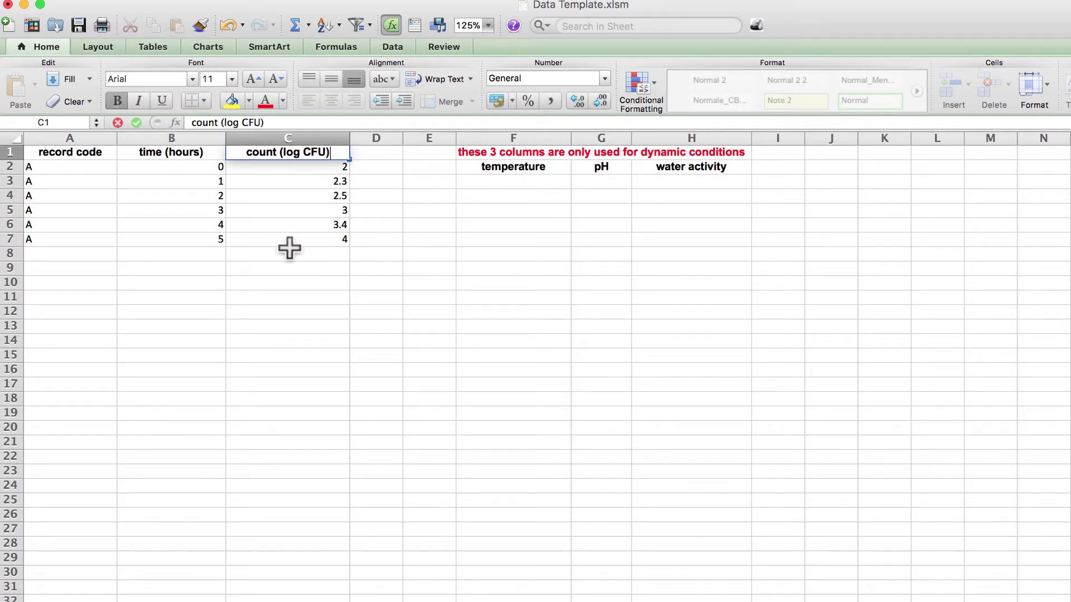
left_click(321, 168)
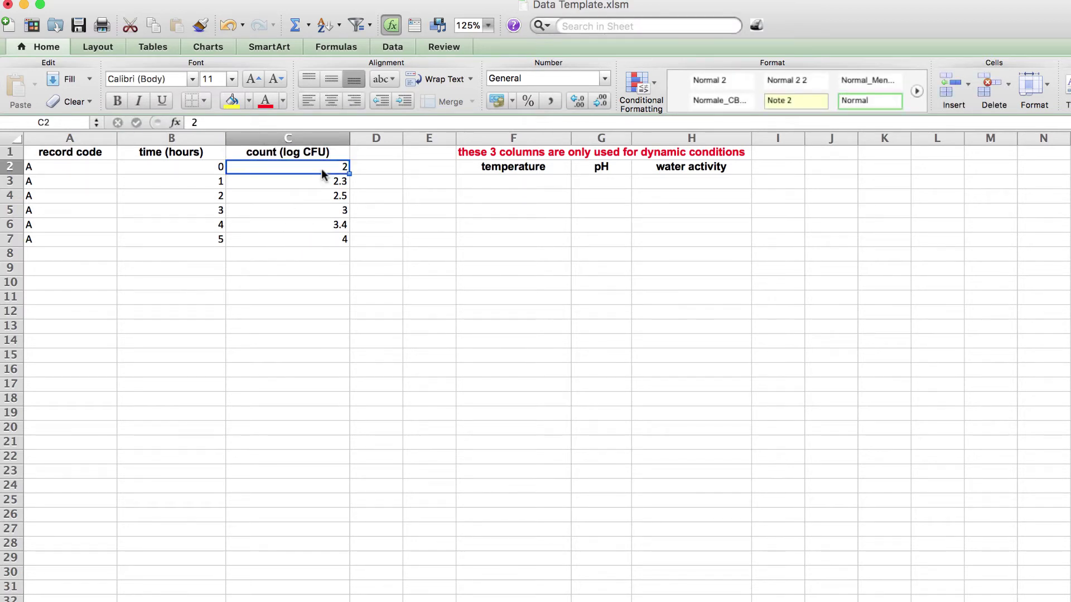
- Go through the remaining count values one by one in cells C3 to C7
left_click(313, 182)
left_click(313, 196)
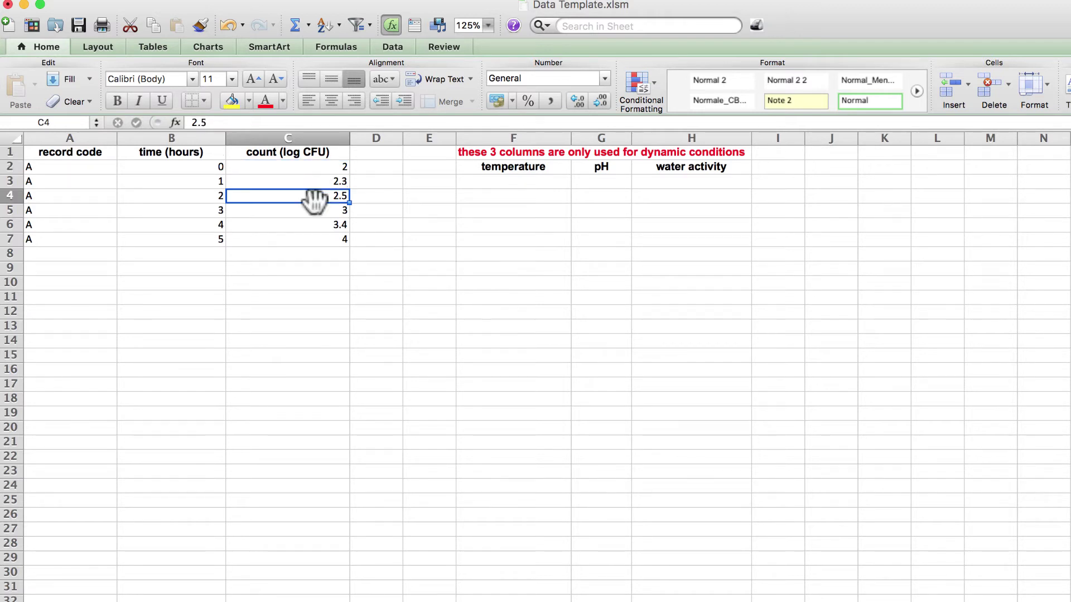
left_click(310, 211)
left_click(310, 225)
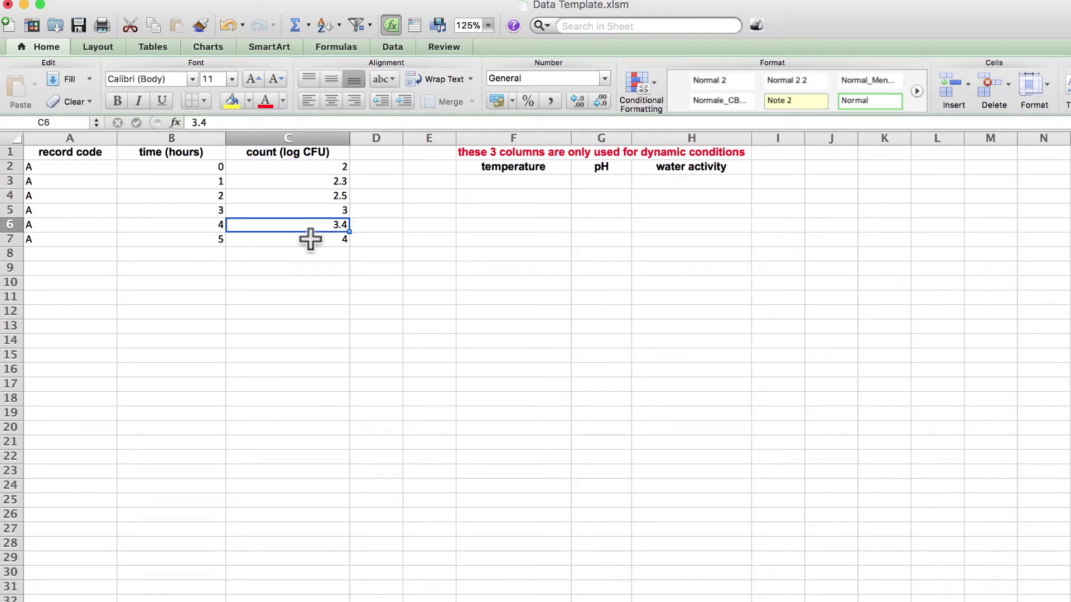
left_click(310, 238)
- Replace the unit in the C1 count heading so that it reads "count (OD)"
double_click(344, 153)
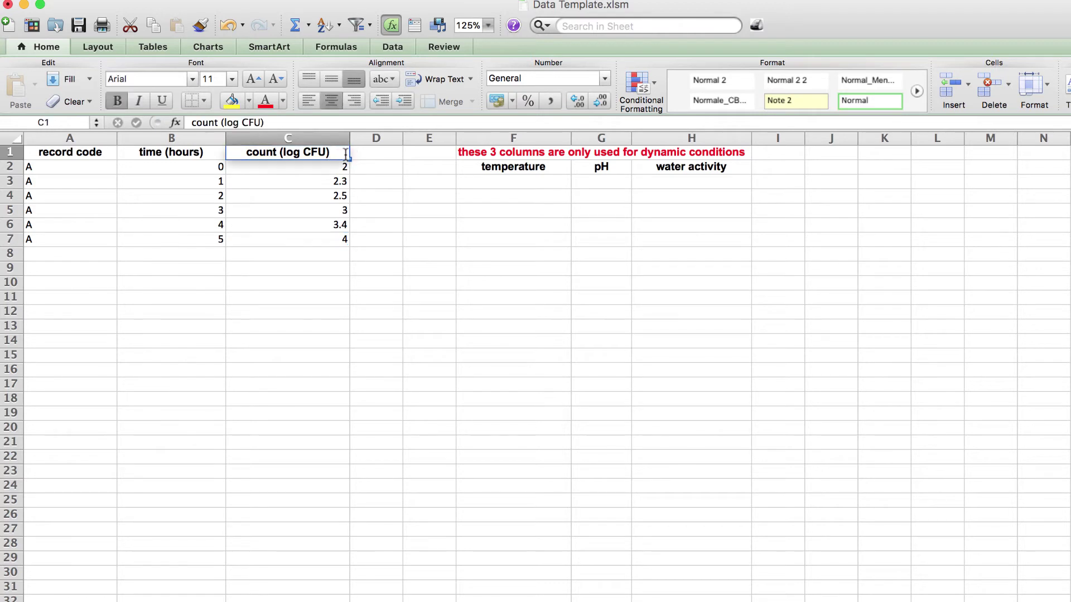
key("Left")
key("BackSpace")
key("BackSpace")
key("BackSpace")
key("BackSpace")
key("BackSpace")
key("BackSpace")
key("BackSpace")
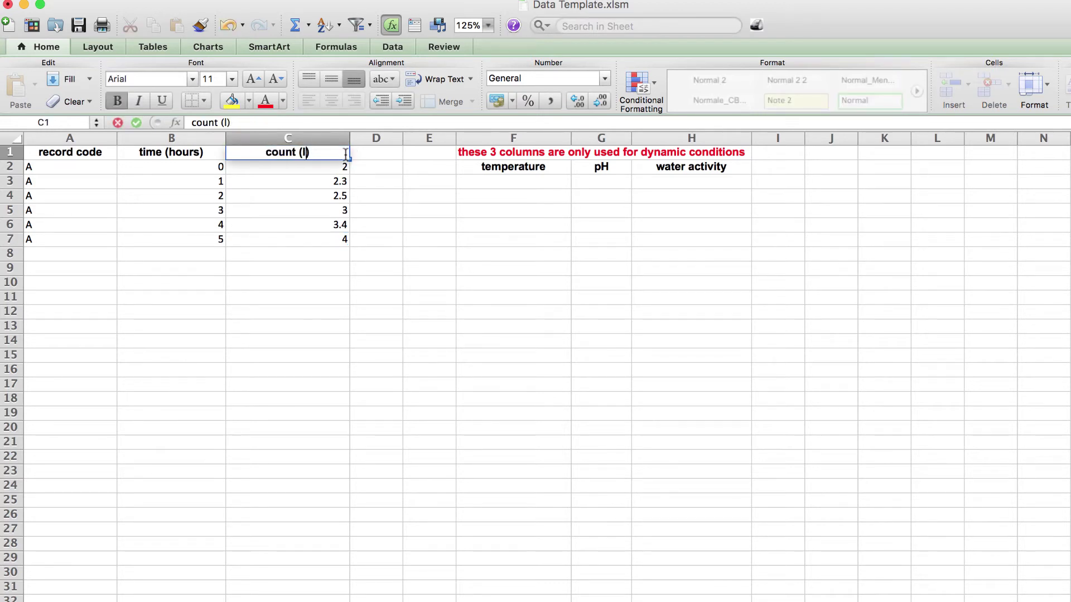
type("OD")
key("Return")
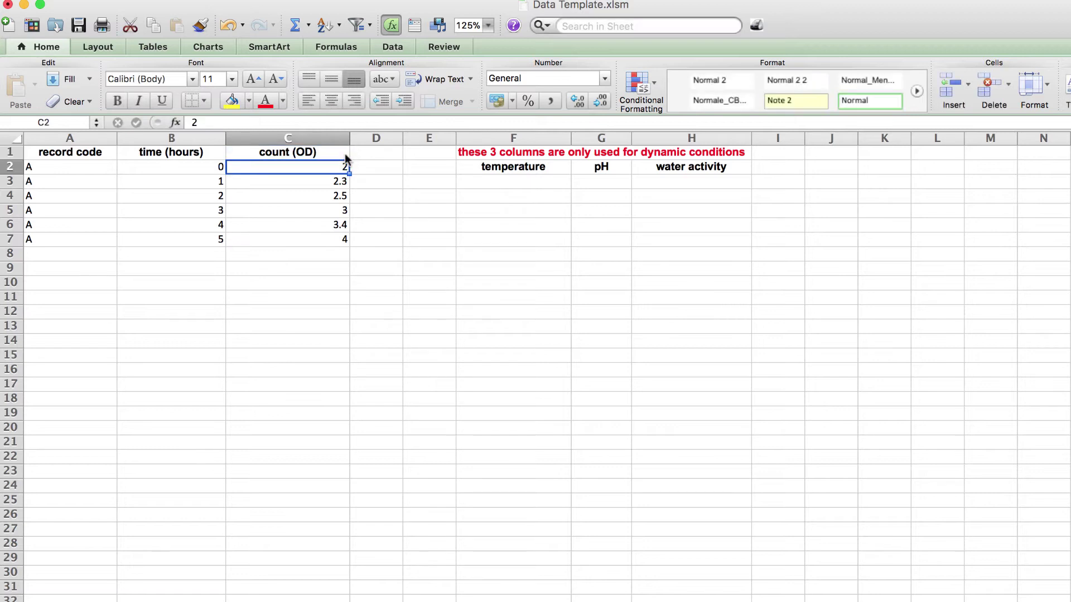
- Set the first two counts to 1 in C2 and 1.2 in C3
type("1")
key("Return")
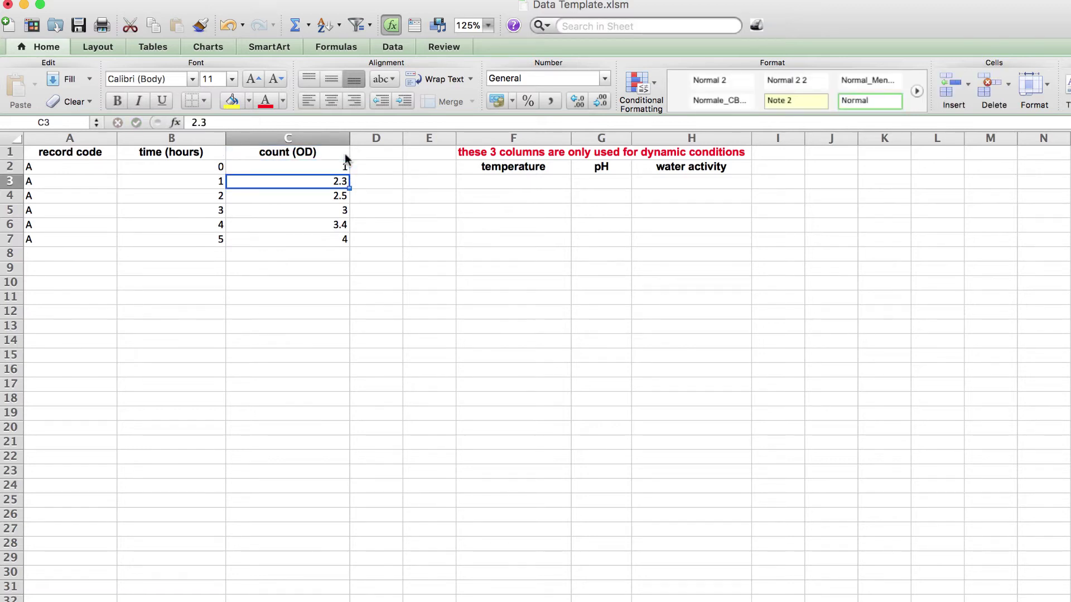
type("1.2")
key("Return")
key("Down")
key("Down")
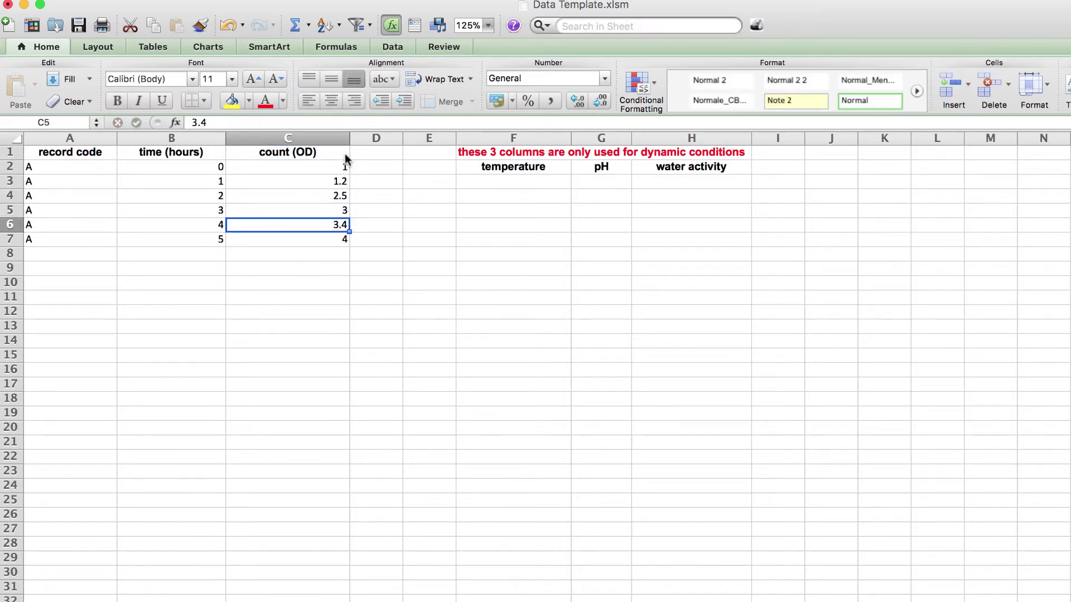
key("Up")
key("Up")
key("Up")
key("Up")
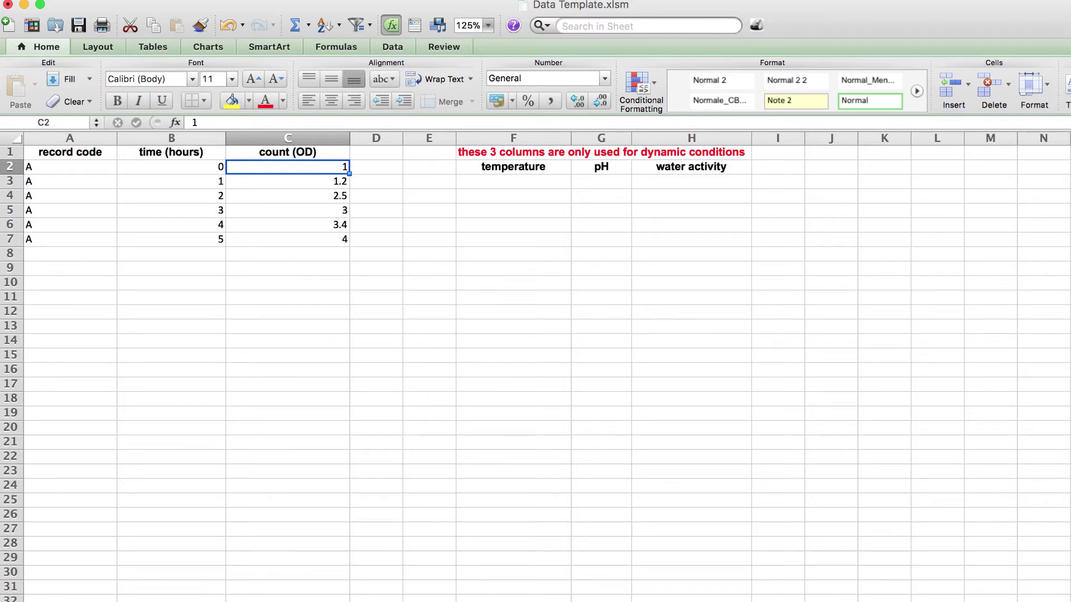
- Switch to the Data Sample.xlsm workbook and review the unpublished source, species and species characteristic examples
key("super+grave")
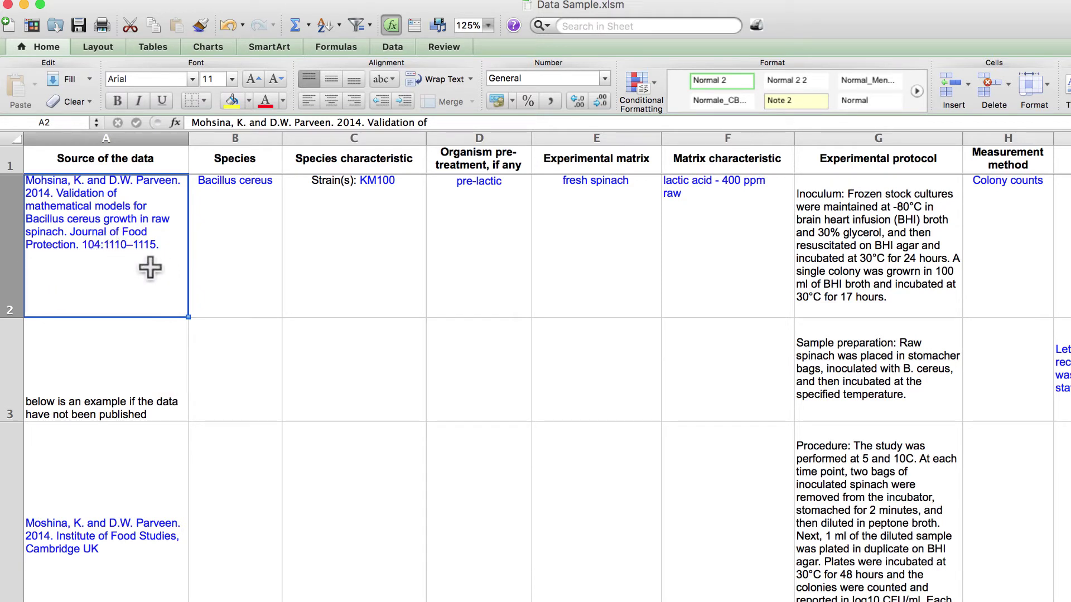
left_click(88, 581)
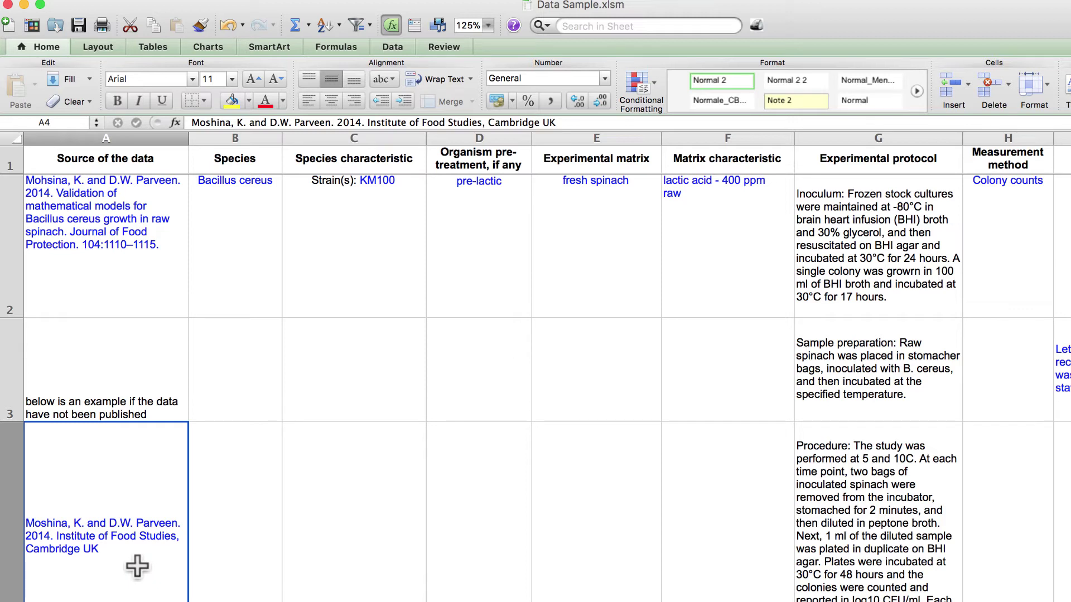
left_click(239, 196)
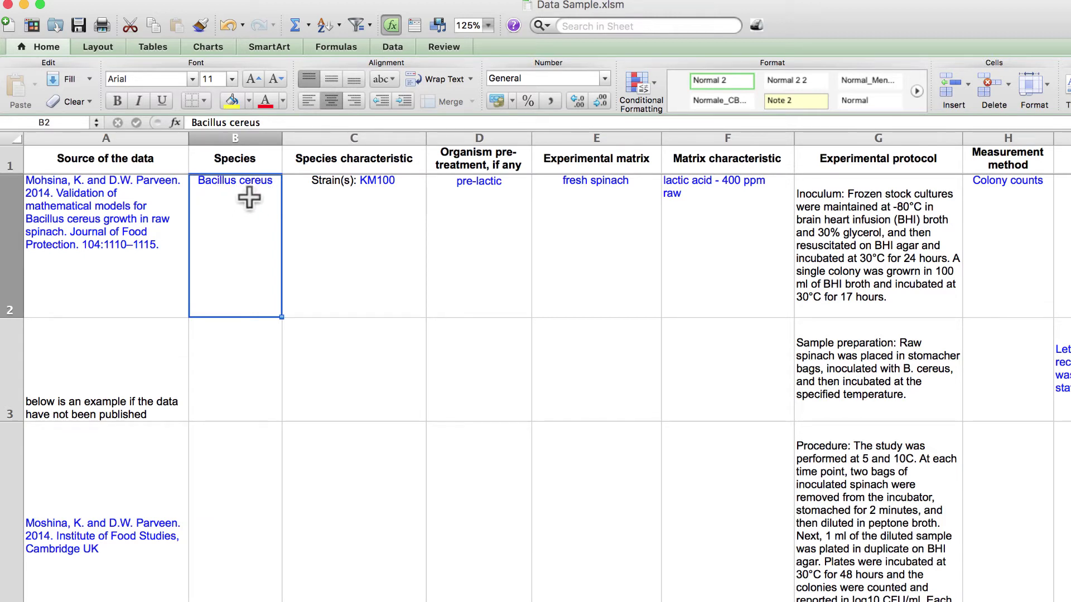
left_click(368, 200)
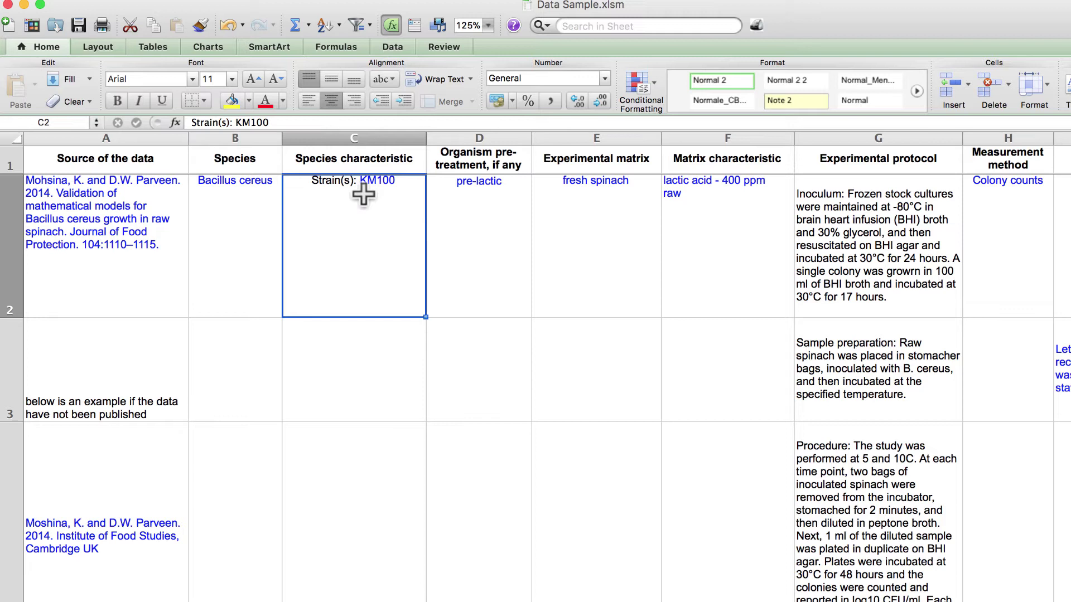
- Look up the organism pre-treatment entry pre-lactic in the property definitions sheet and return to the sample record
left_click(480, 202)
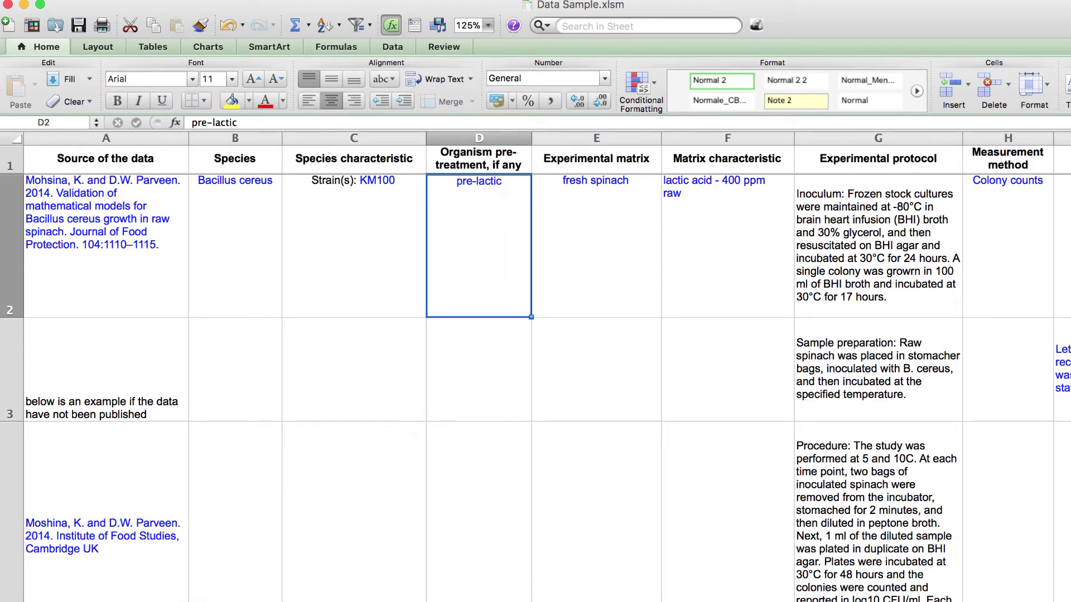
key("ctrl+Page_Down")
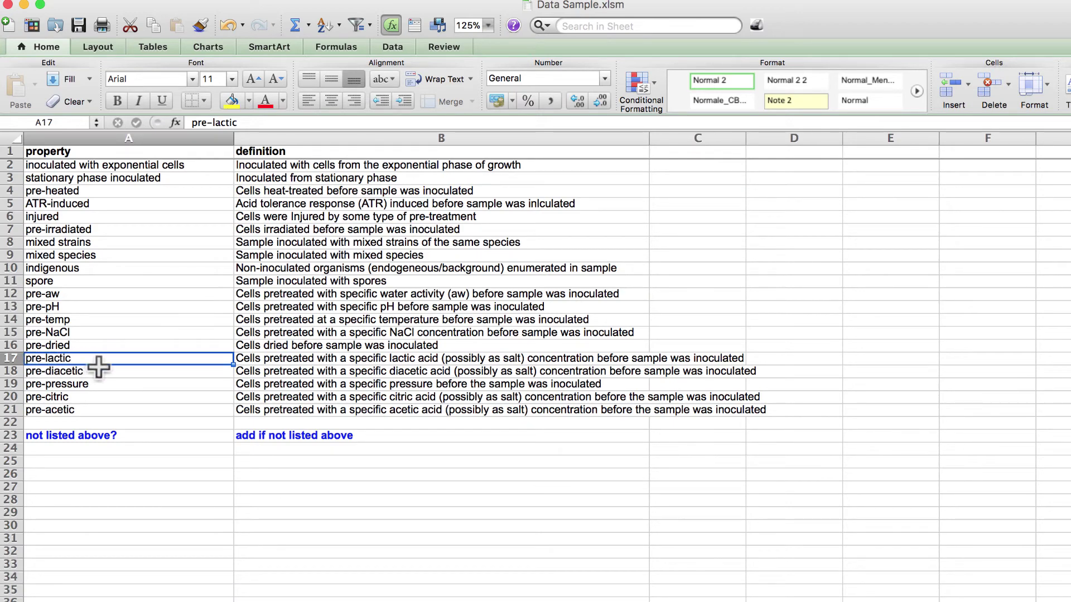
key("ctrl+Page_Up")
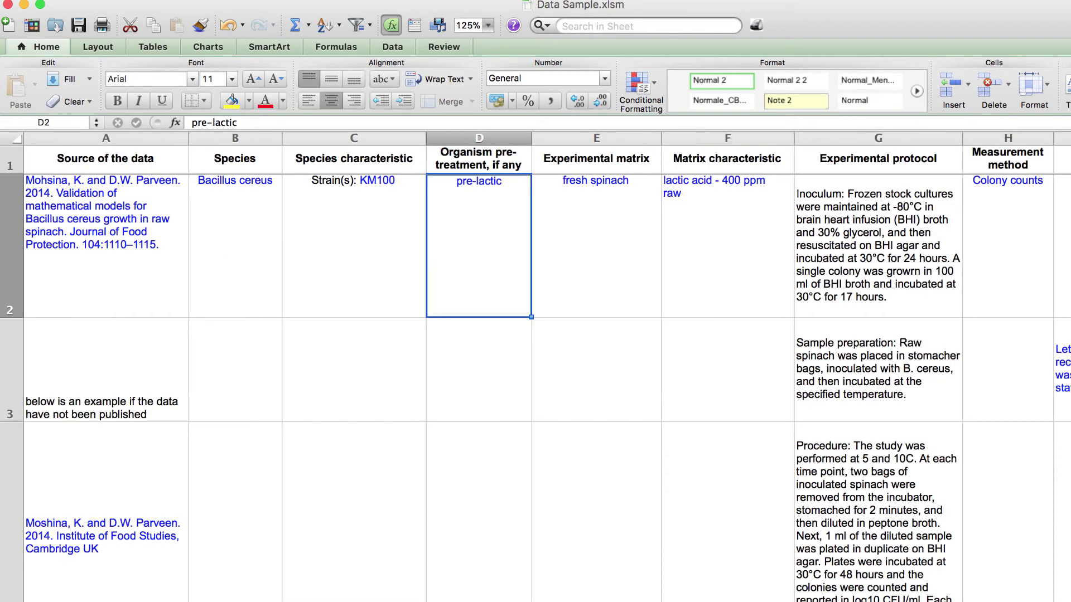
- Review the experimental matrix and matrix characteristic examples, and look up lactic acid in the conditions sheet
left_click(587, 243)
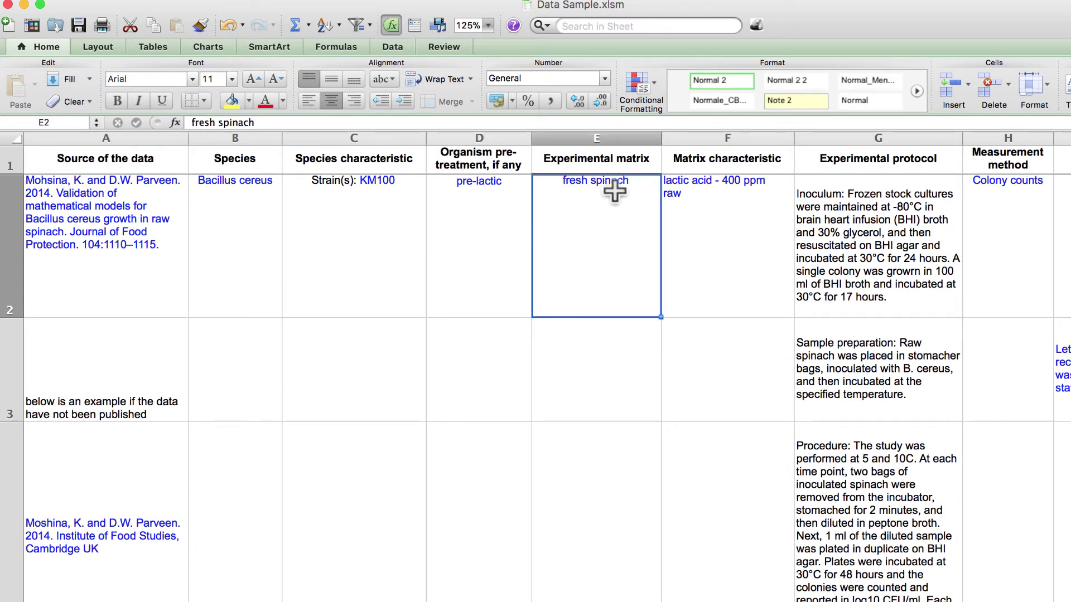
left_click(716, 214)
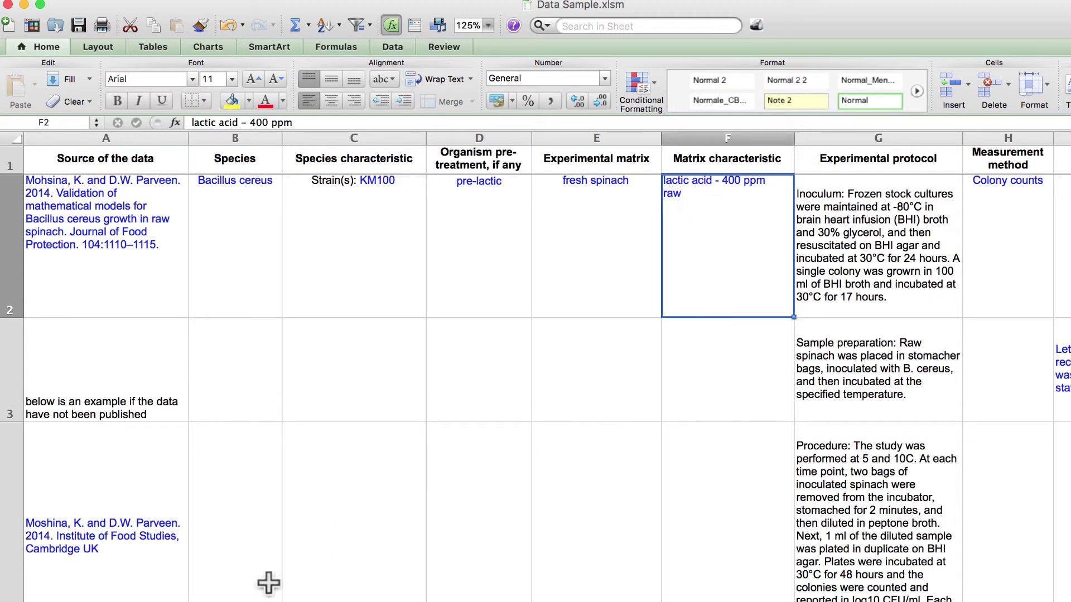
key("ctrl+Page_Down")
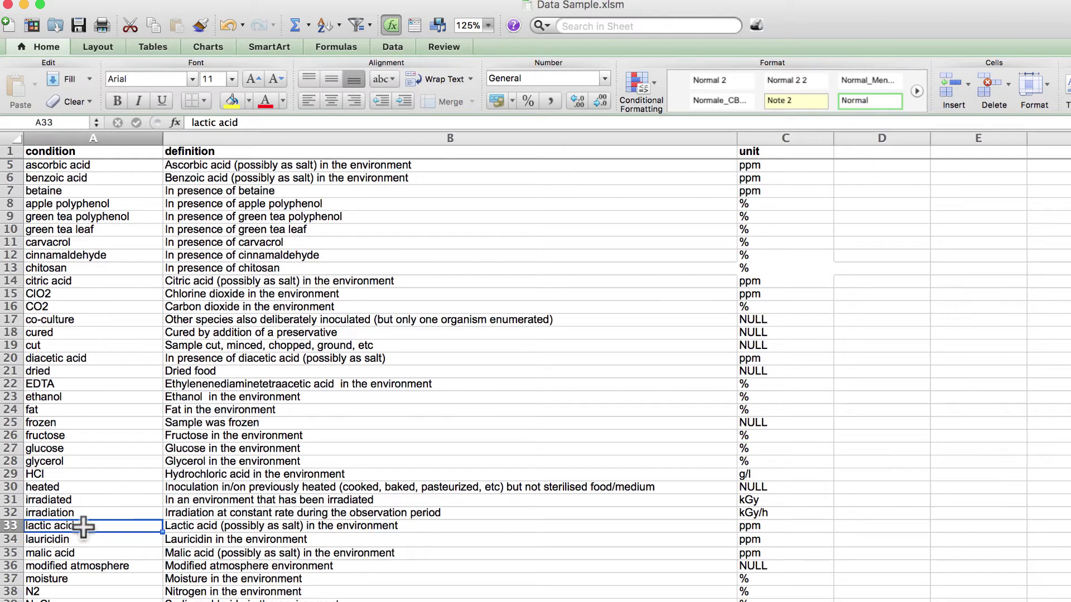
- Look up the raw condition in the conditions sheet and return to the sample record
scroll(99, 520, "down", 5)
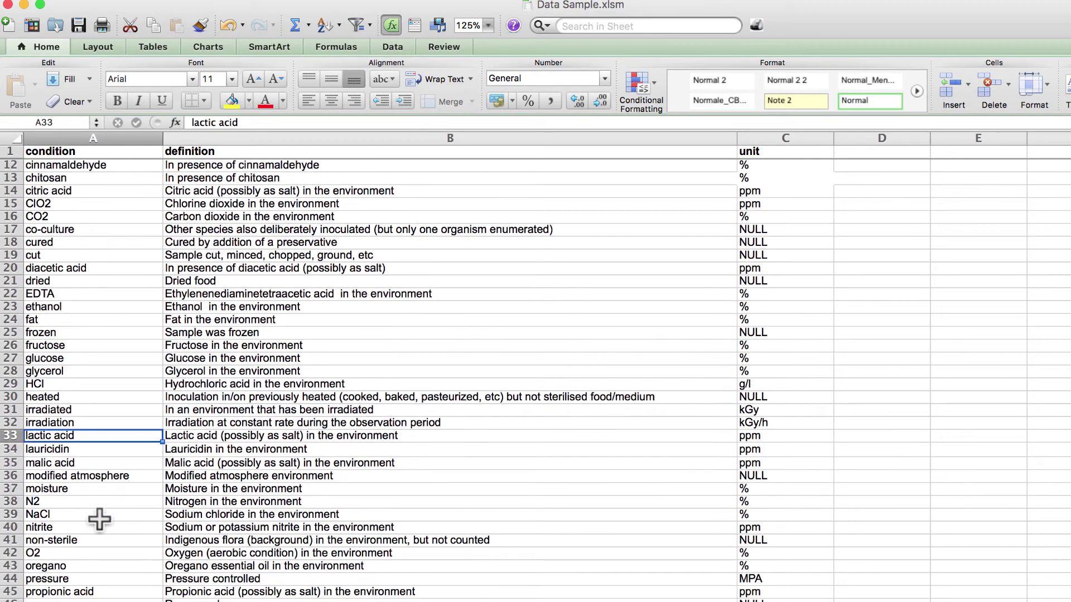
scroll(99, 519, "down", 3)
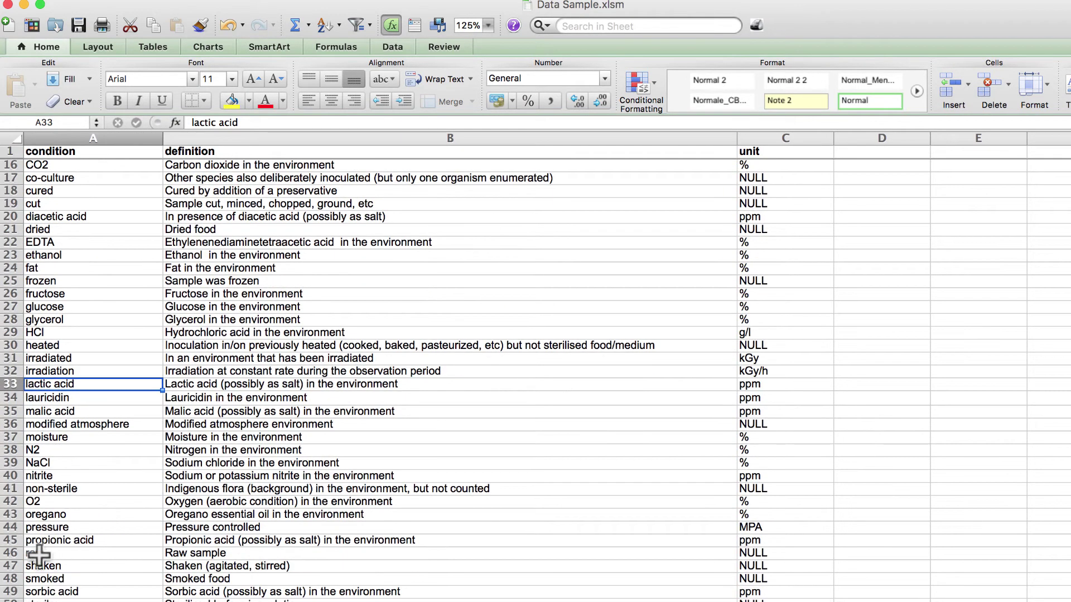
left_click(39, 554)
key("ctrl+Page_Up")
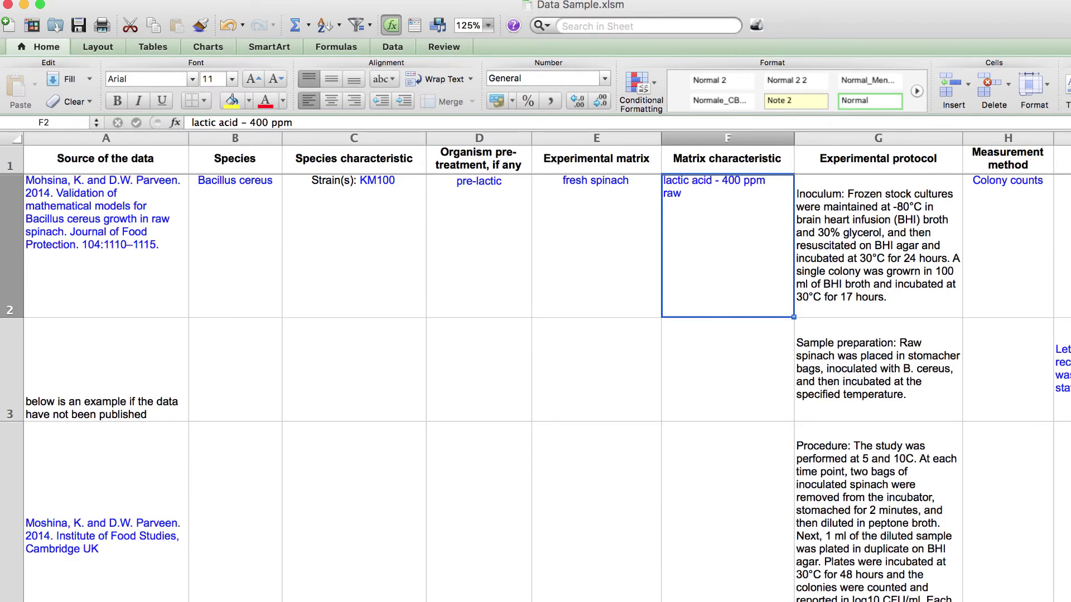
- Review the experimental protocol examples for inoculum, sample preparation and procedure, plus the measurement method entry
left_click(846, 255)
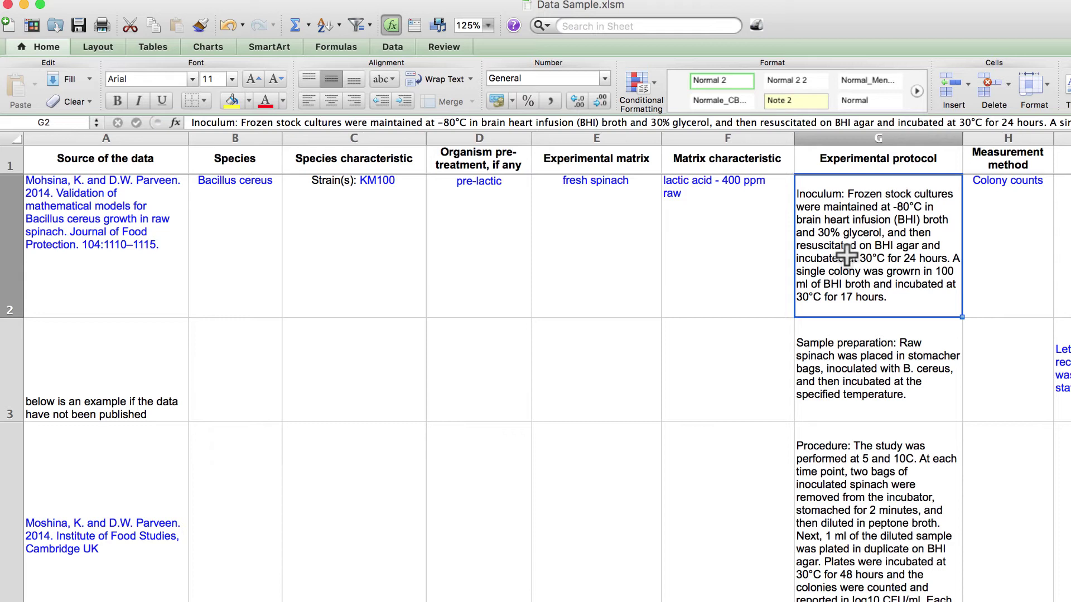
left_click(898, 408)
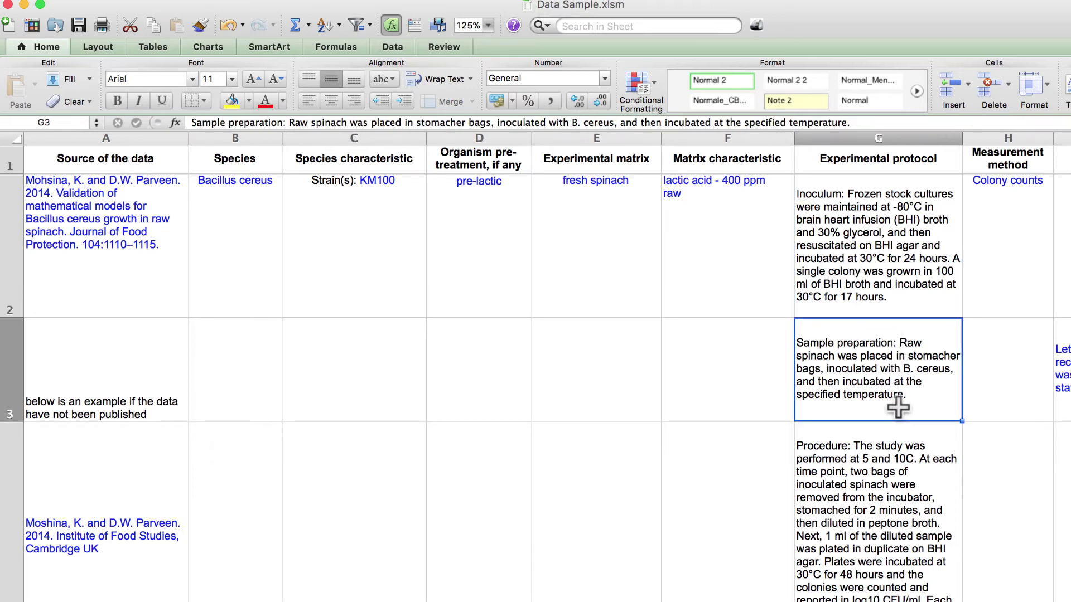
left_click(879, 494)
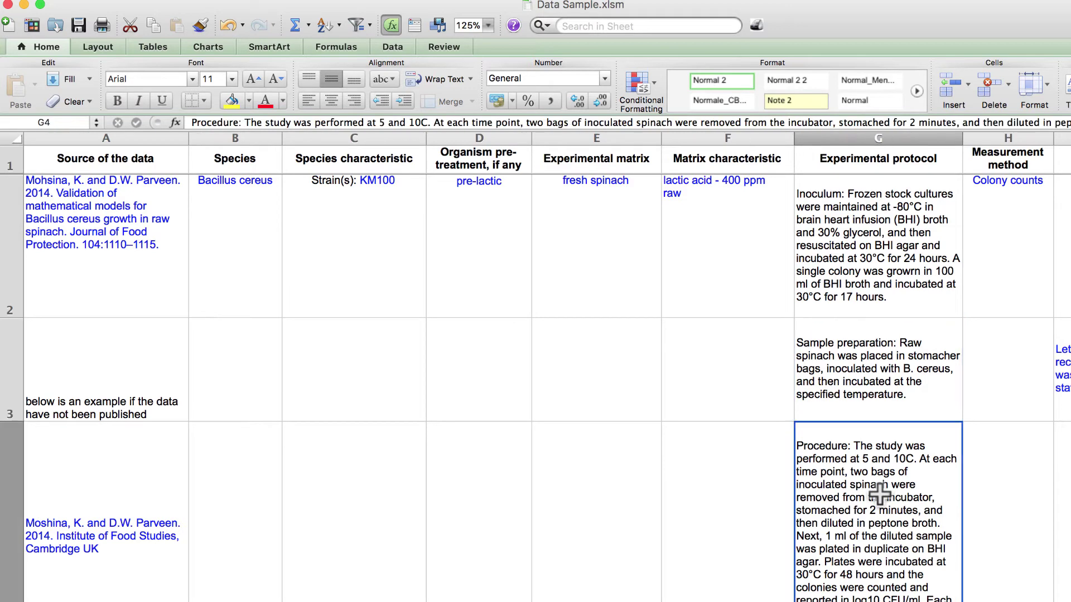
scroll(879, 494, "down", 2)
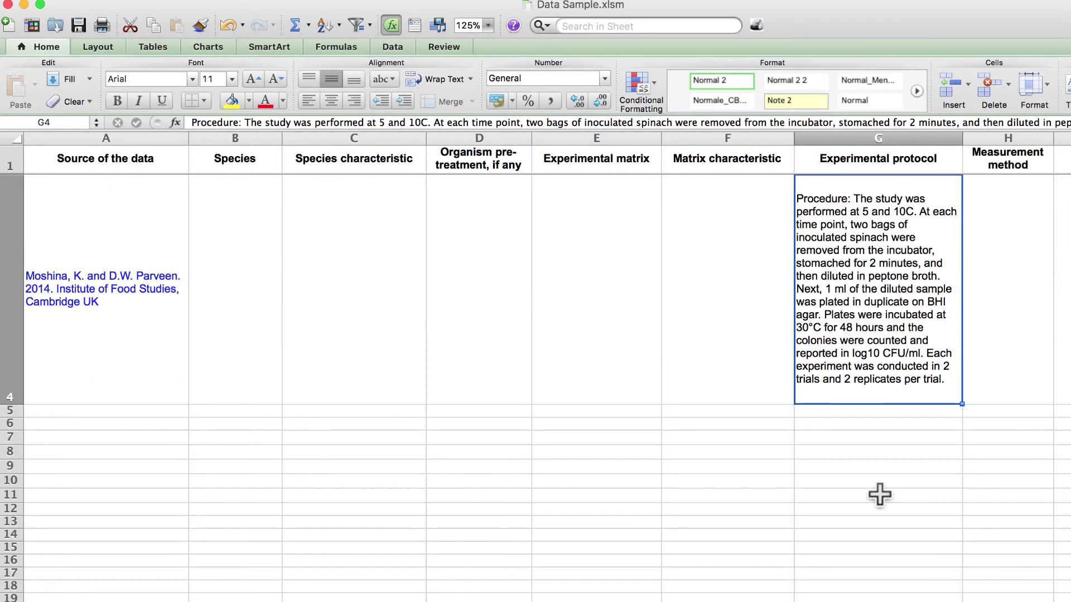
scroll(880, 494, "up", 2)
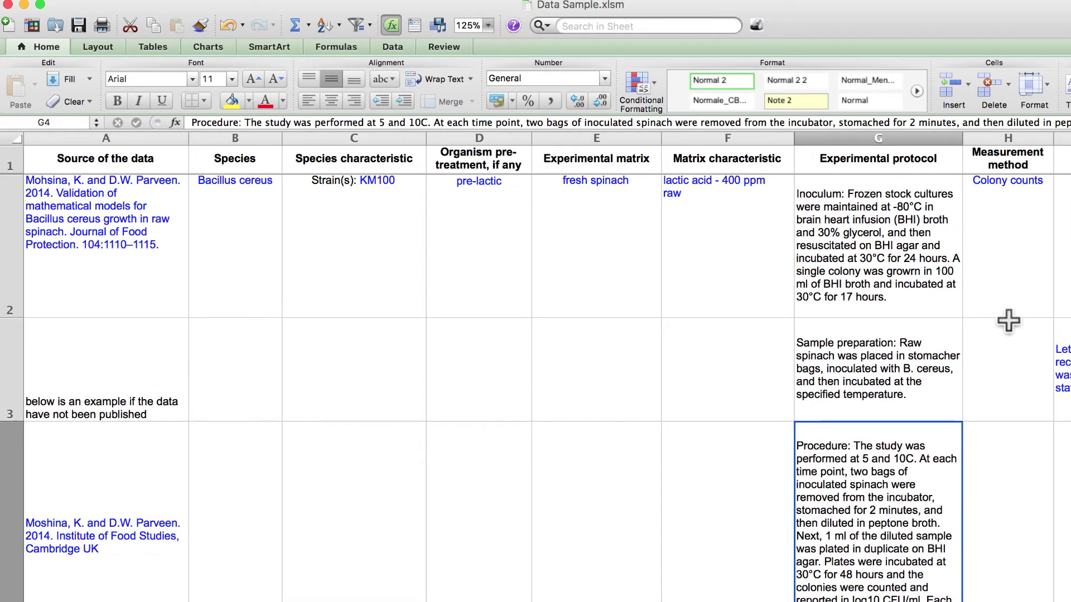
left_click(1007, 265)
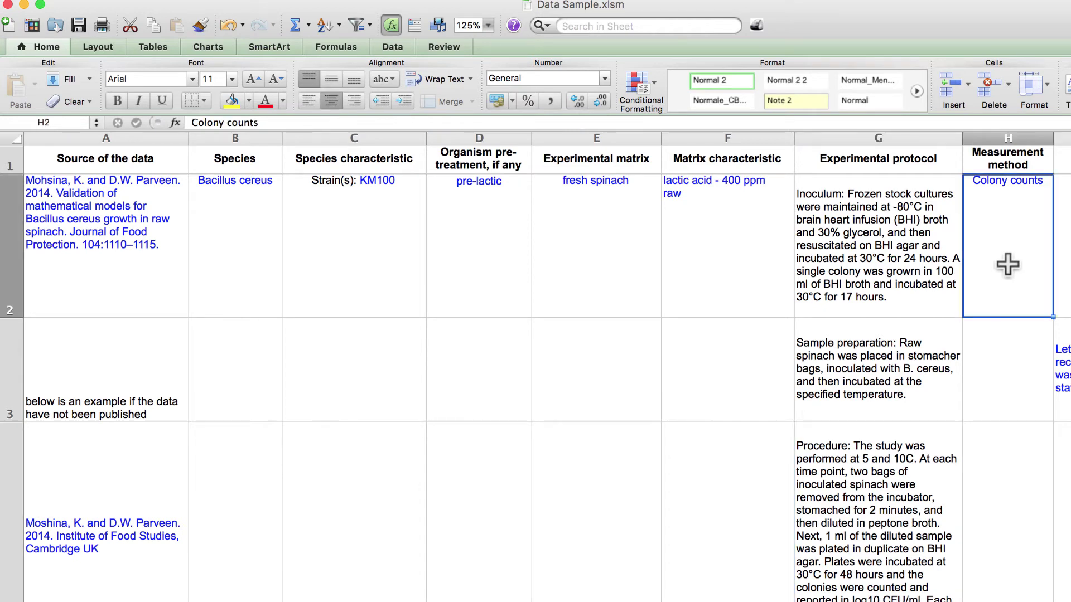
- Review the temperature, pH and water activity examples in the sample record
scroll(1008, 265, "right", 4)
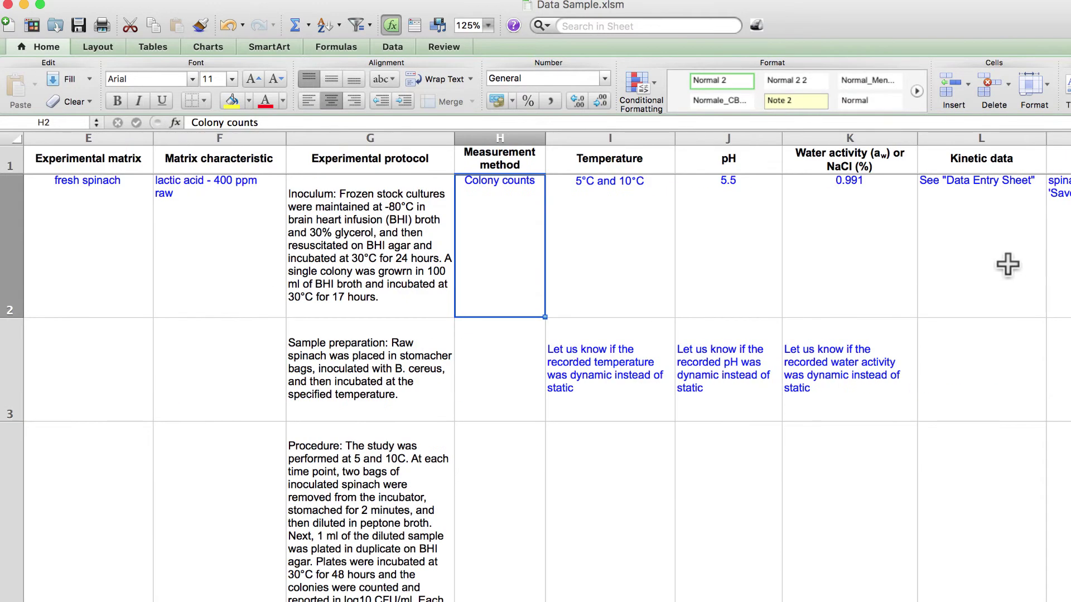
scroll(1008, 265, "right", 1)
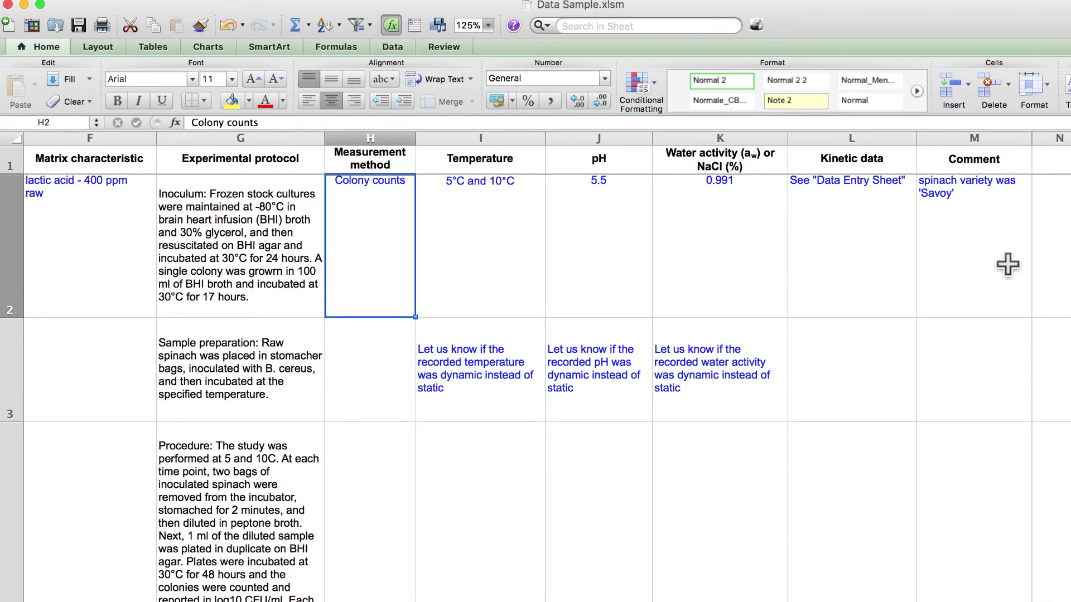
left_click(502, 253)
left_click(600, 245)
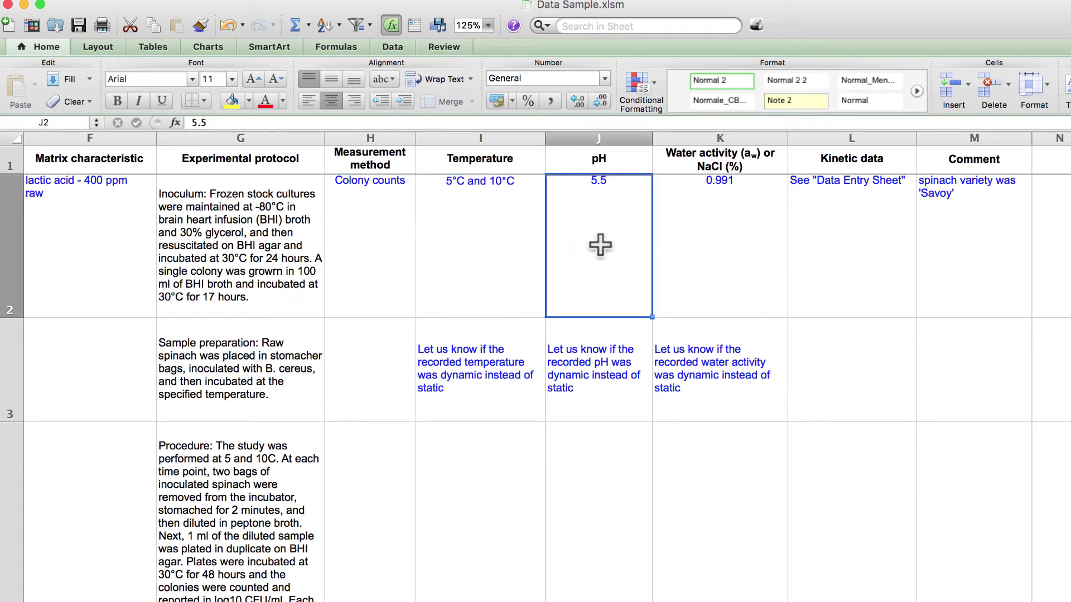
left_click(735, 246)
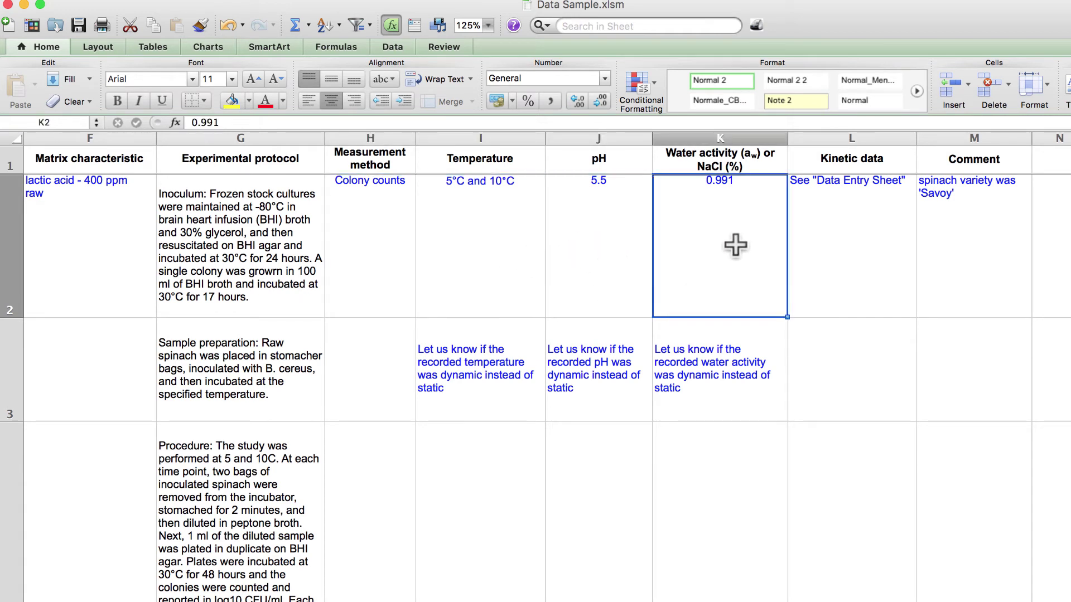
left_click(470, 239)
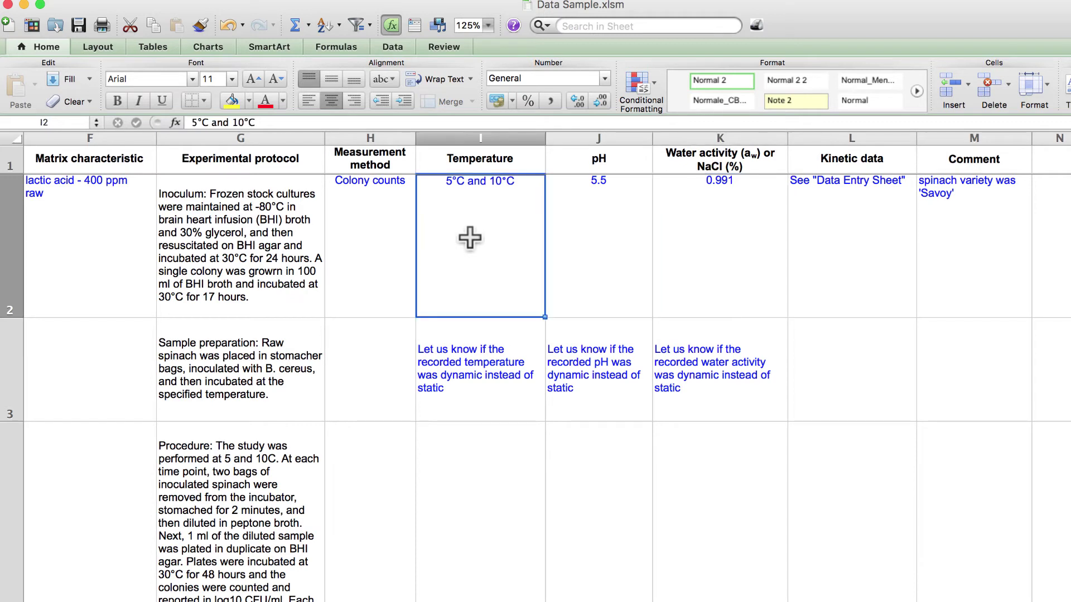
left_click(601, 235)
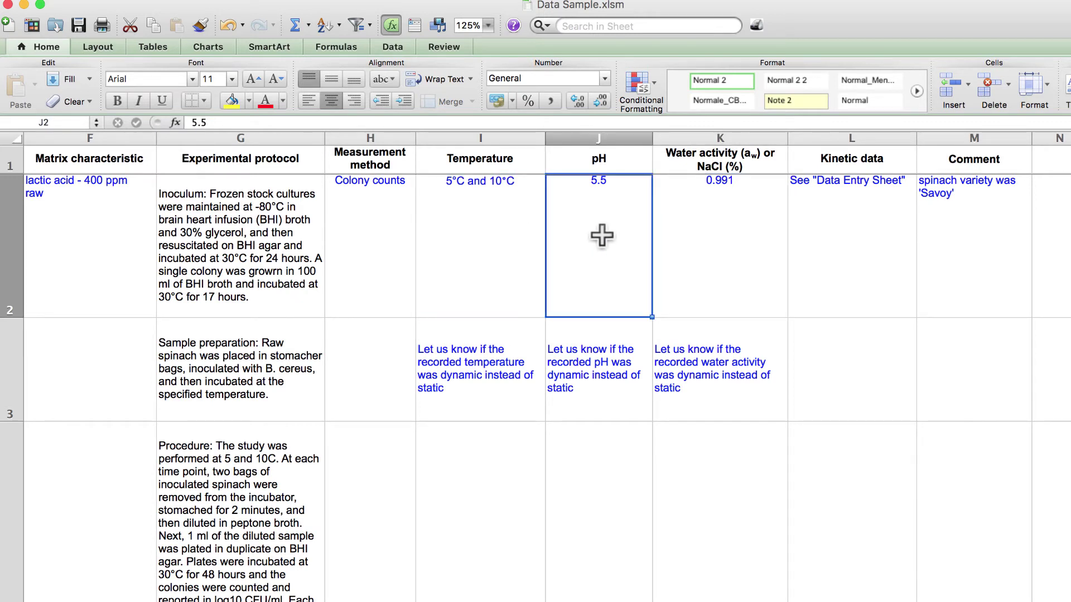
left_click(714, 241)
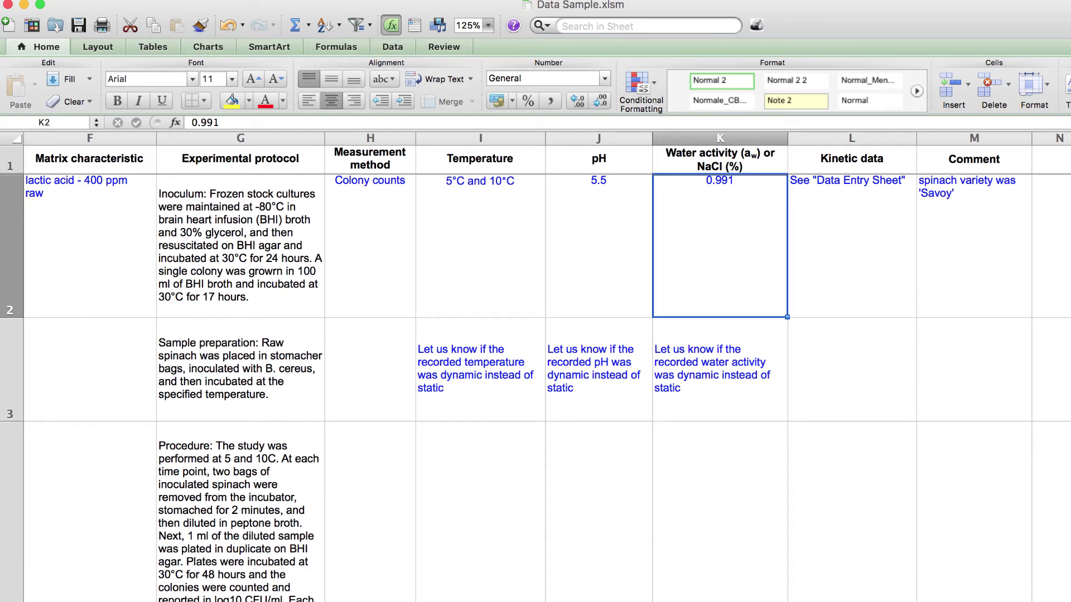
- Open the sample kinetic data sheet and look through all its record sets from first to last
key("ctrl+Page_Down")
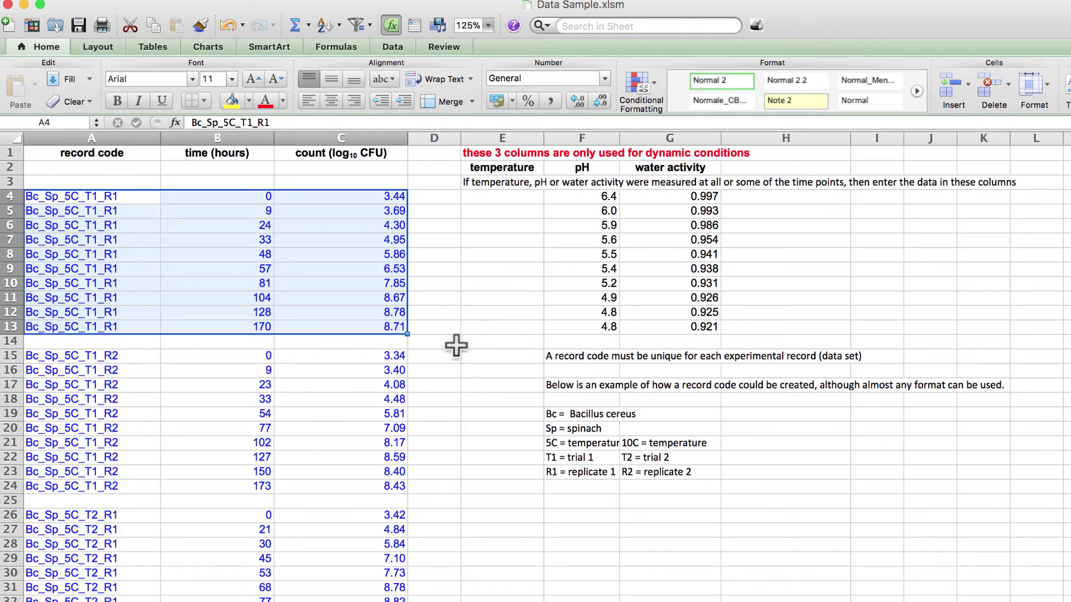
left_click(435, 341)
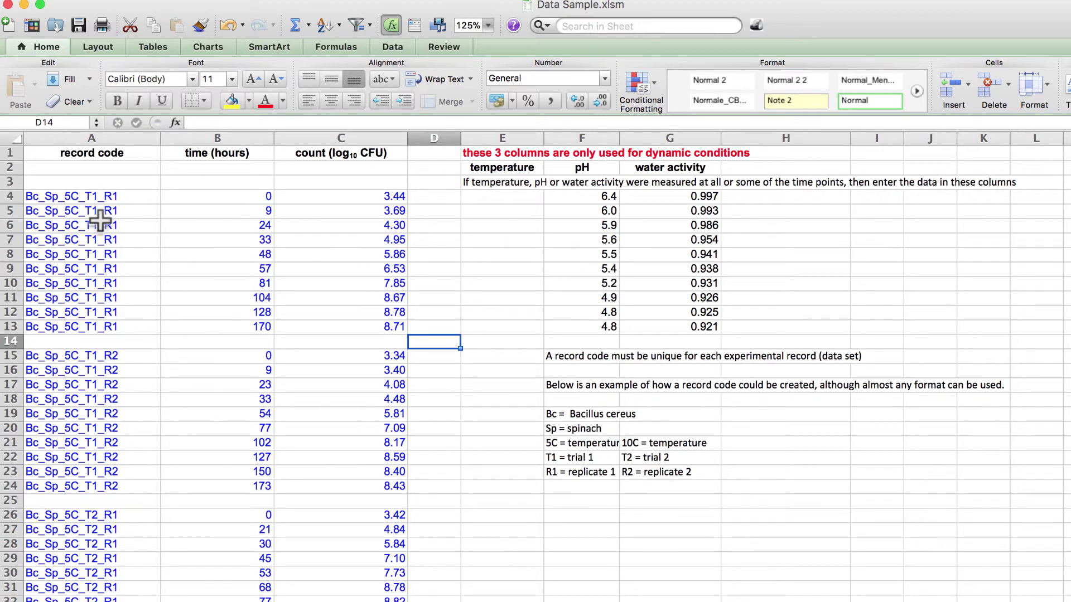
scroll(100, 221, "down", 14)
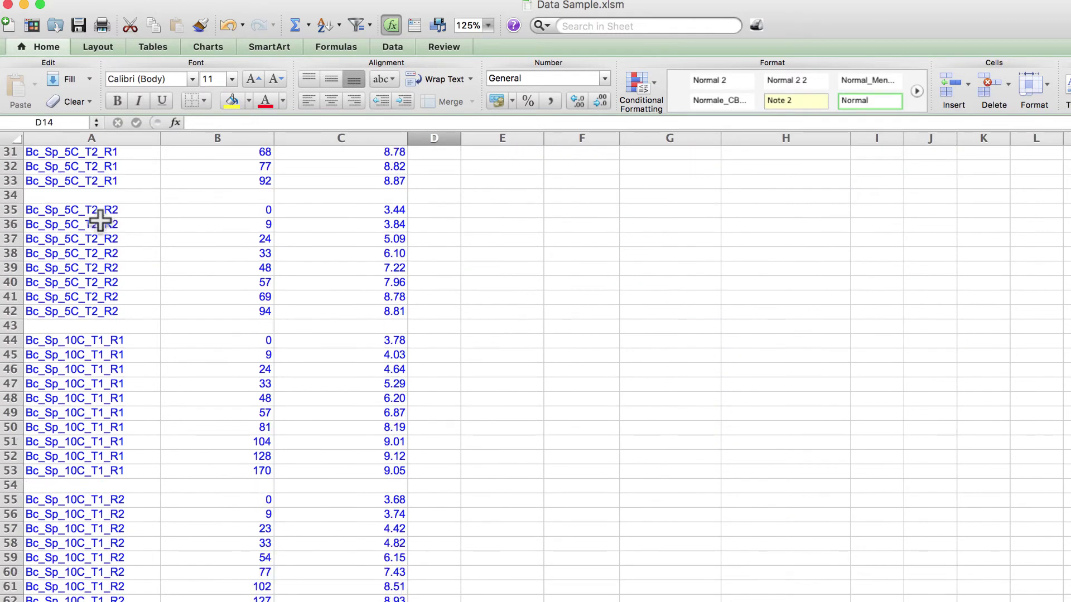
scroll(100, 221, "down", 6)
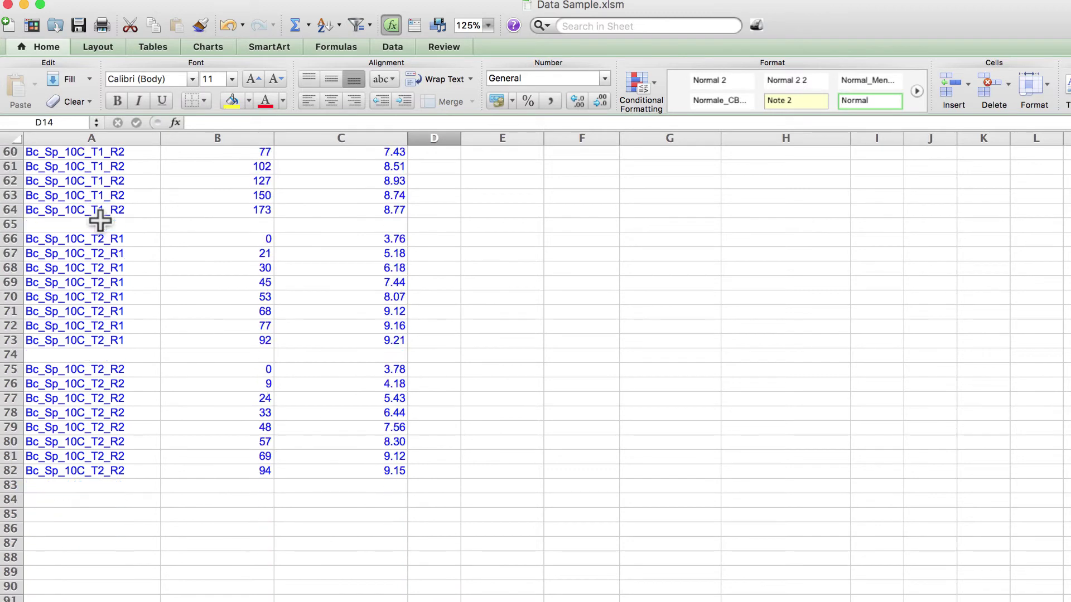
scroll(100, 221, "up", 4)
scroll(101, 221, "up", 16)
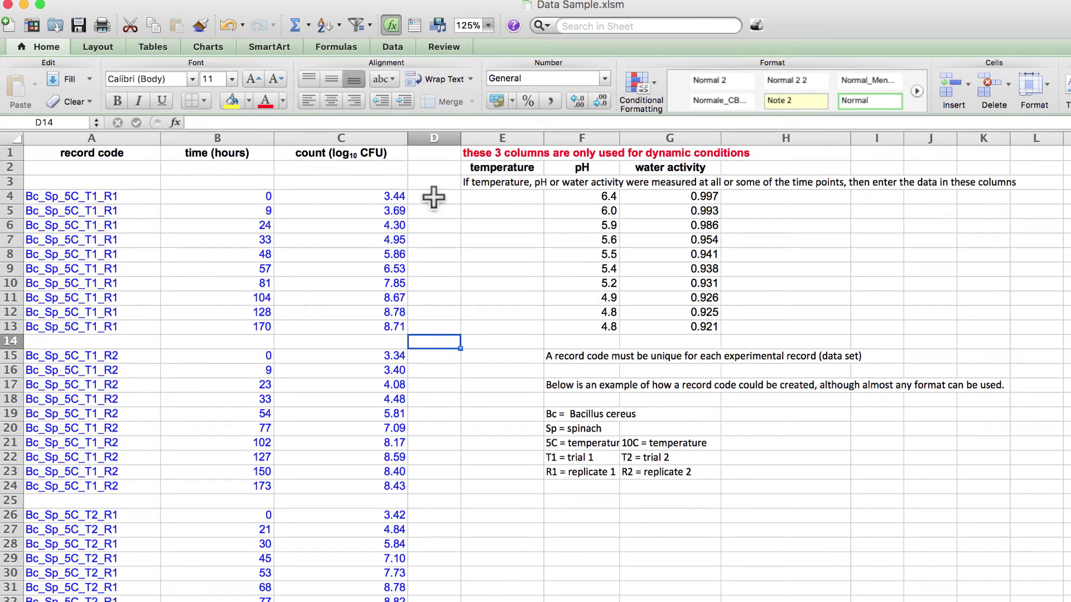
- Examine the record code naming notes in F15:K23 and the Bc_Sp_5C_T1_R2 and Bc_Sp_5C_T2_R1 code blocks
left_click(561, 357)
left_click_drag(631, 358, 980, 476)
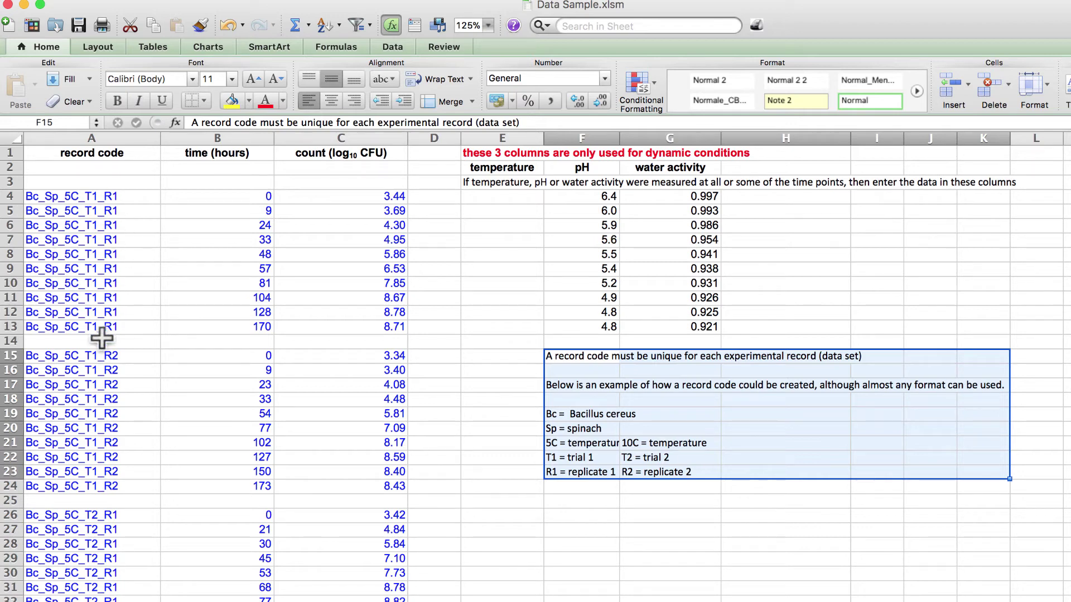
left_click_drag(81, 353, 79, 483)
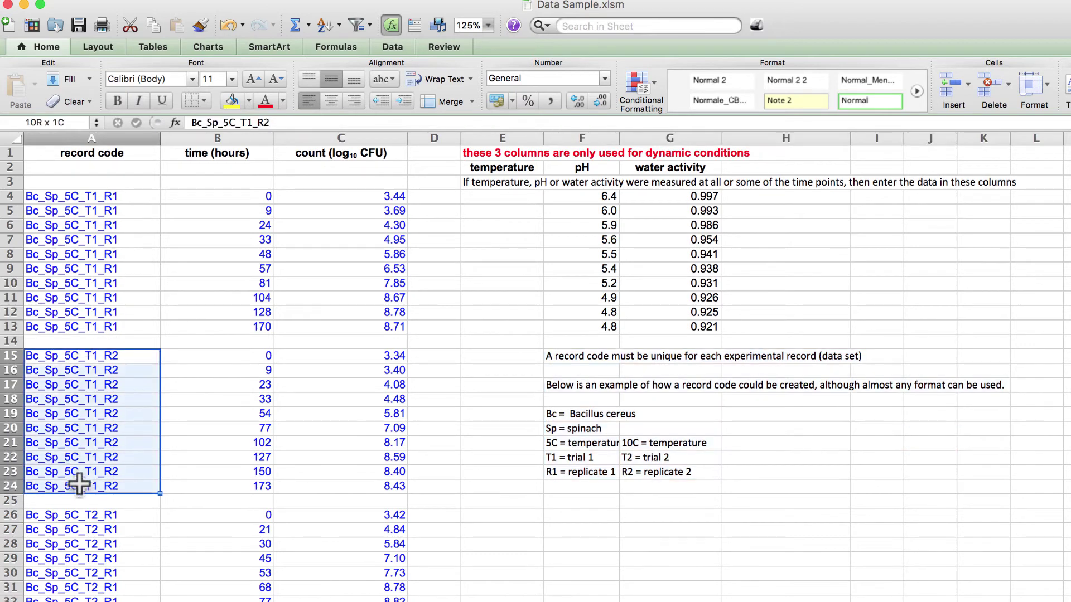
mouse_move(110, 516)
left_mouse_down()
mouse_move(111, 598)
mouse_move(113, 507)
left_mouse_up()
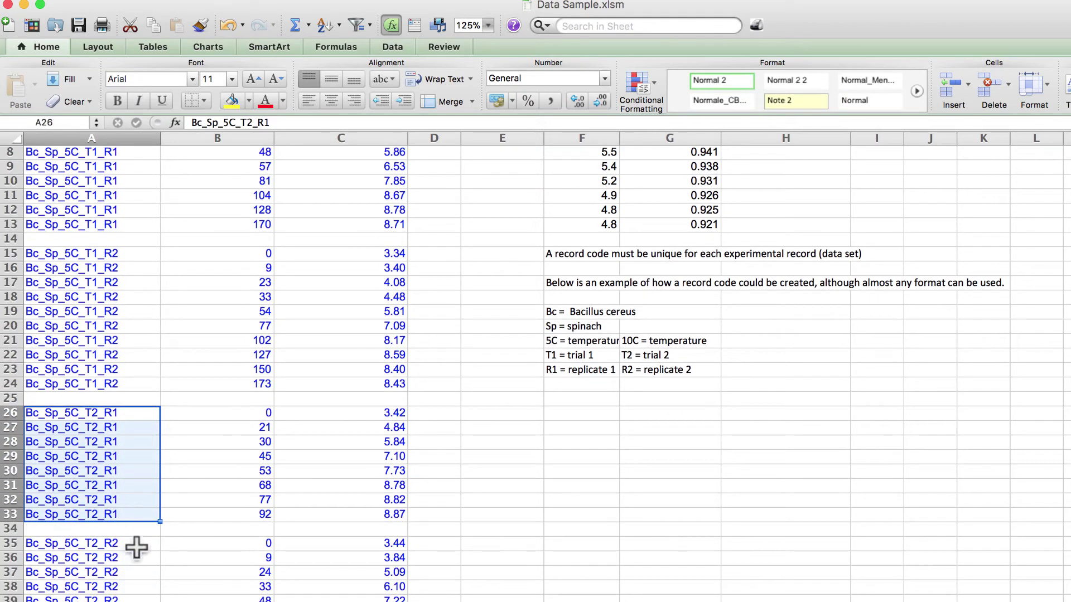
scroll(136, 549, "up", 5)
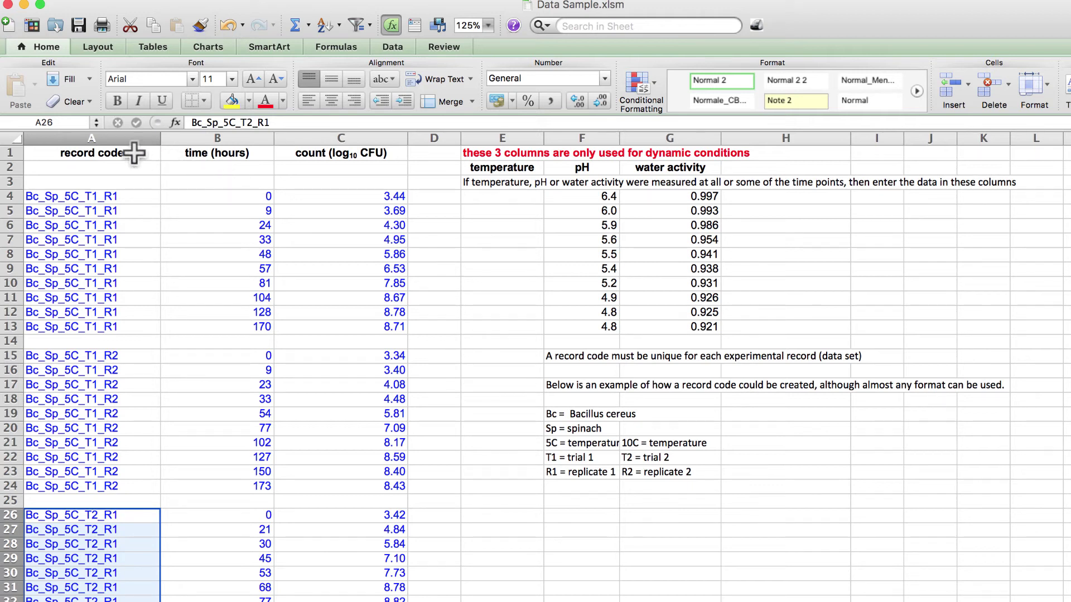
- Compare the record codes from the first block, Bc_Sp_5C_T1_R1, through the last block, Bc_Sp_10C_T2_R2
left_click_drag(101, 196, 92, 320)
scroll(91, 320, "down", 3)
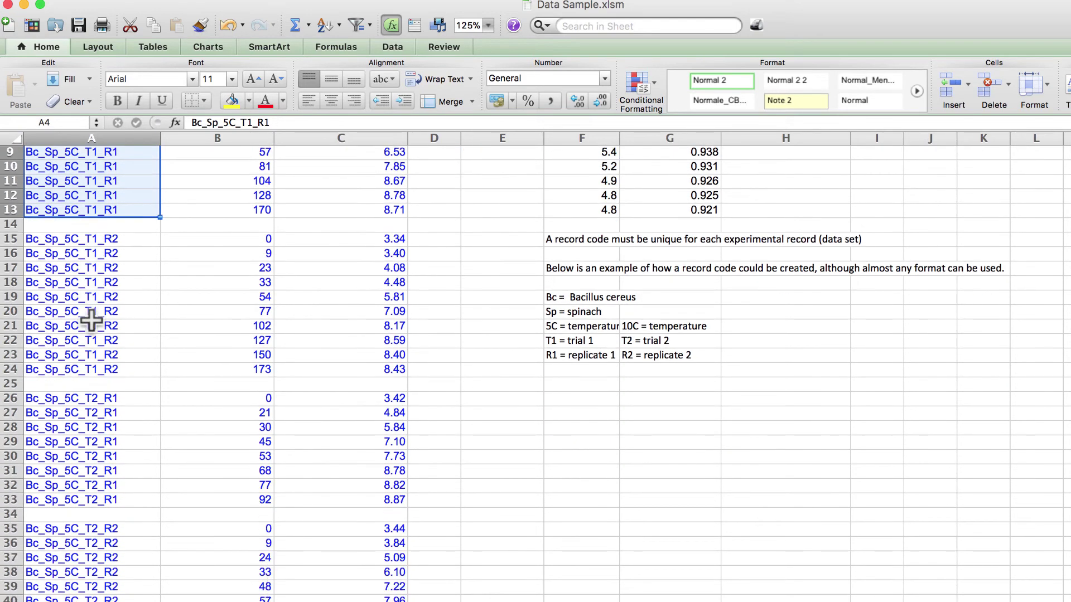
scroll(91, 319, "down", 9)
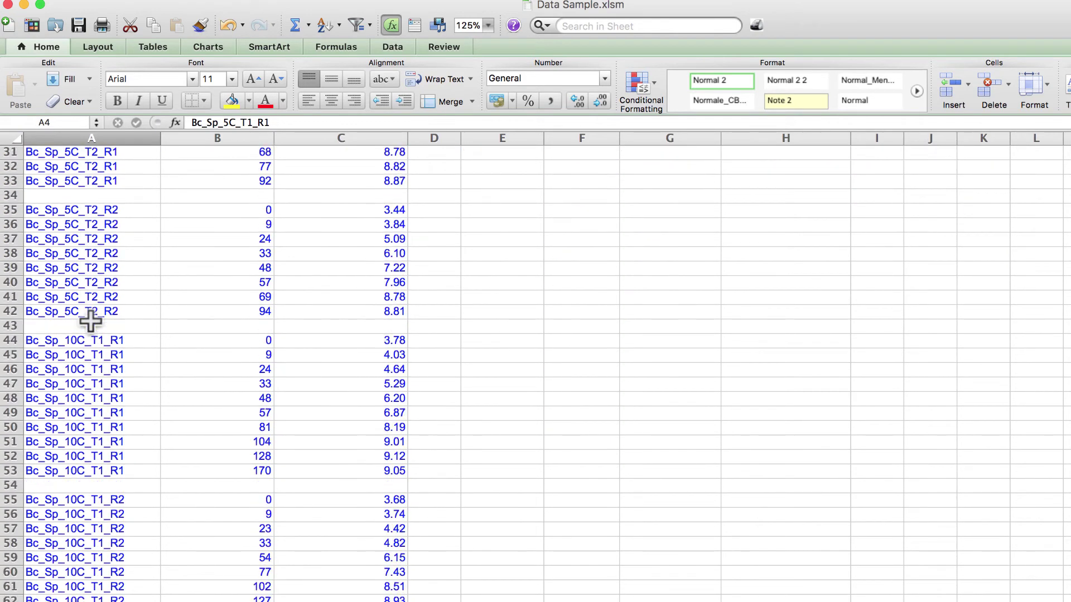
scroll(91, 319, "down", 8)
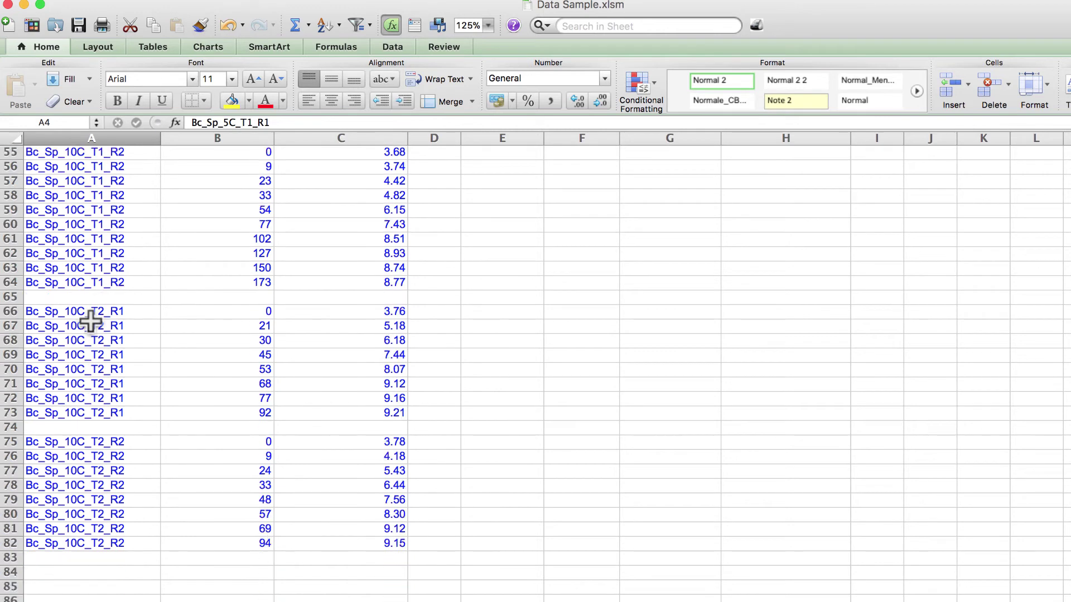
left_click_drag(101, 442, 97, 543)
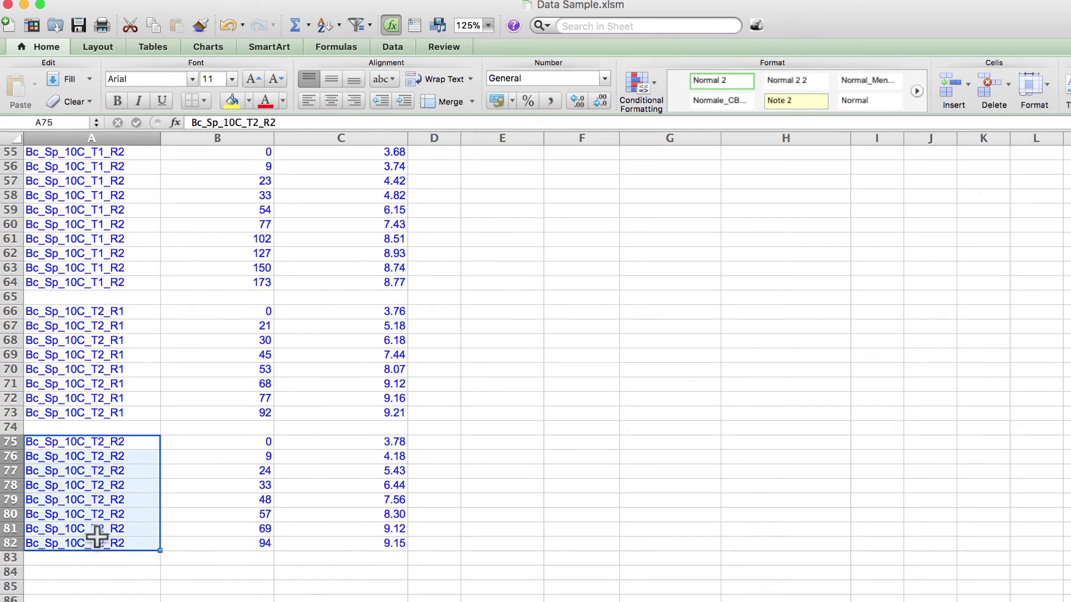
scroll(96, 530, "up", 1)
scroll(96, 530, "up", 18)
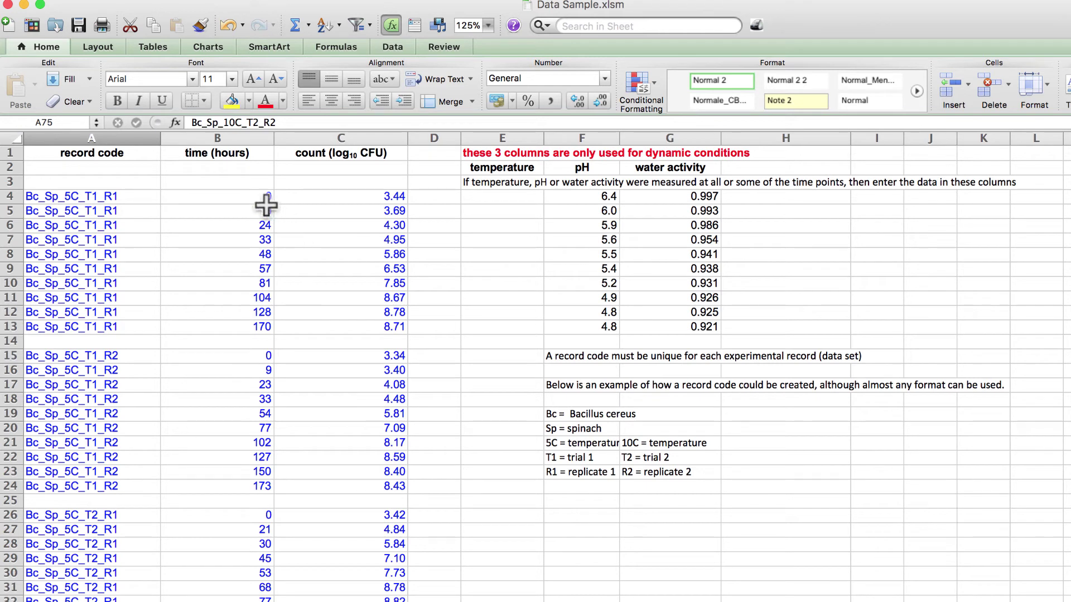
- Review the time and count values of the first record, Bc_Sp_5C_T1_R1, in A4:C13
left_click_drag(261, 195, 246, 321)
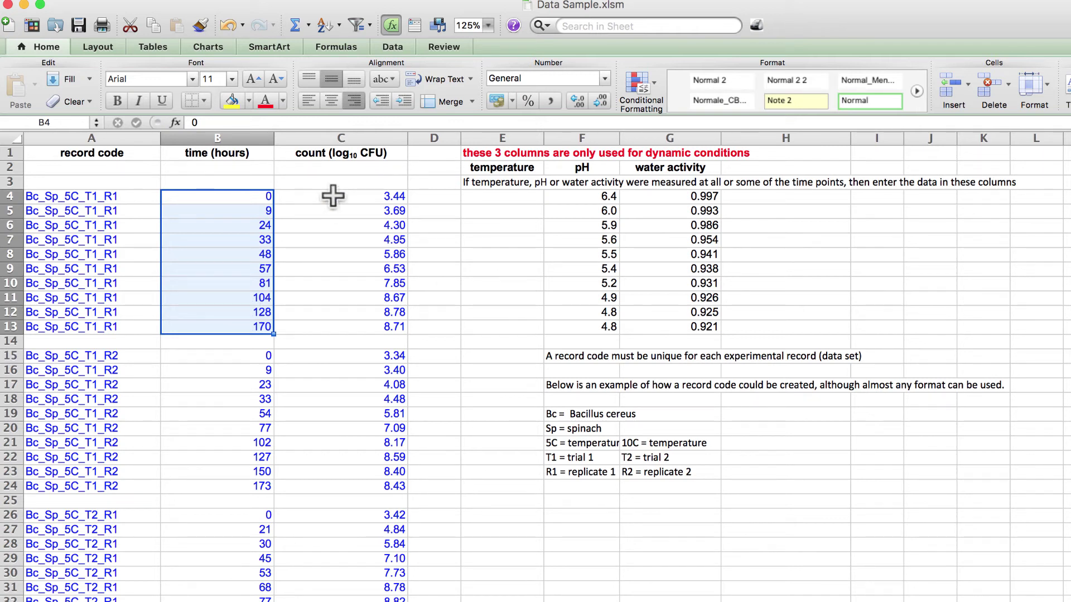
left_click_drag(333, 195, 321, 321)
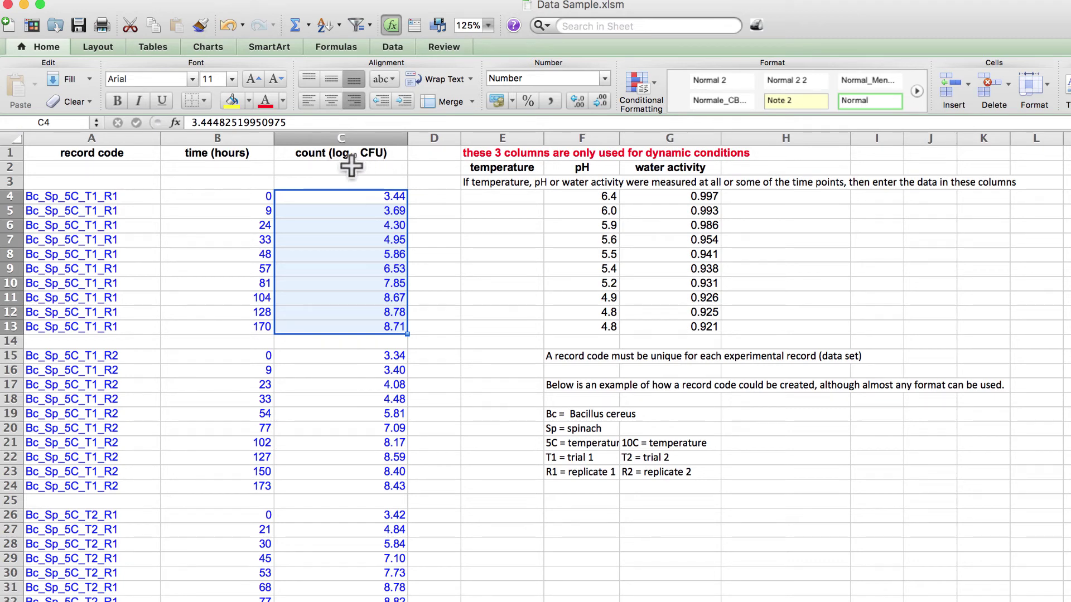
left_click(134, 195)
left_click_drag(134, 196, 342, 323)
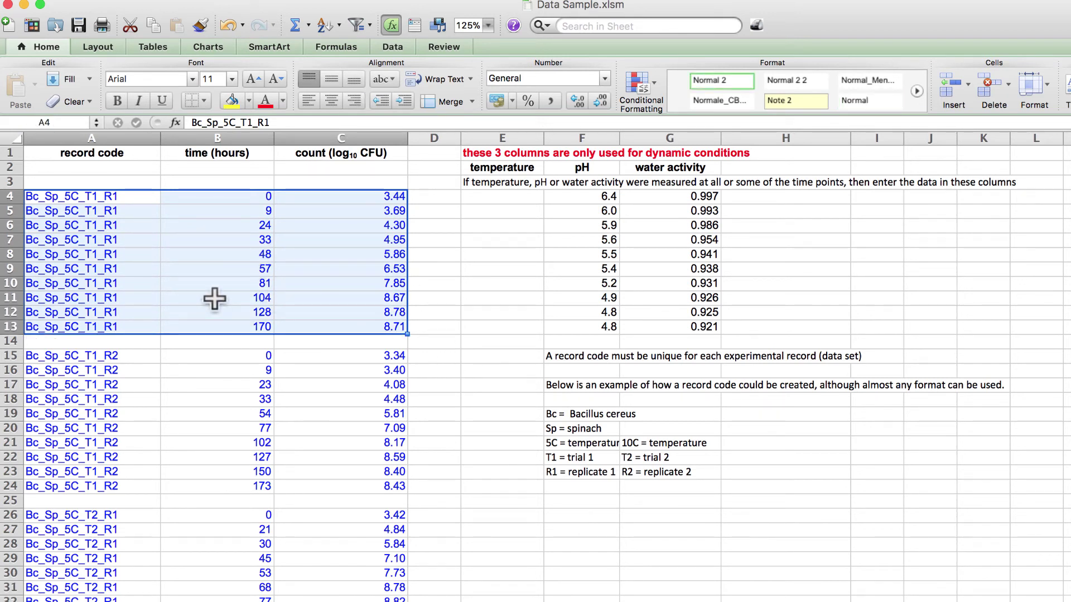
- Examine the dynamic-condition columns E to G, checking the temperature, pH and water activity headings and their cells beside record Bc_Sp_5C_T1_R1
left_click(462, 267)
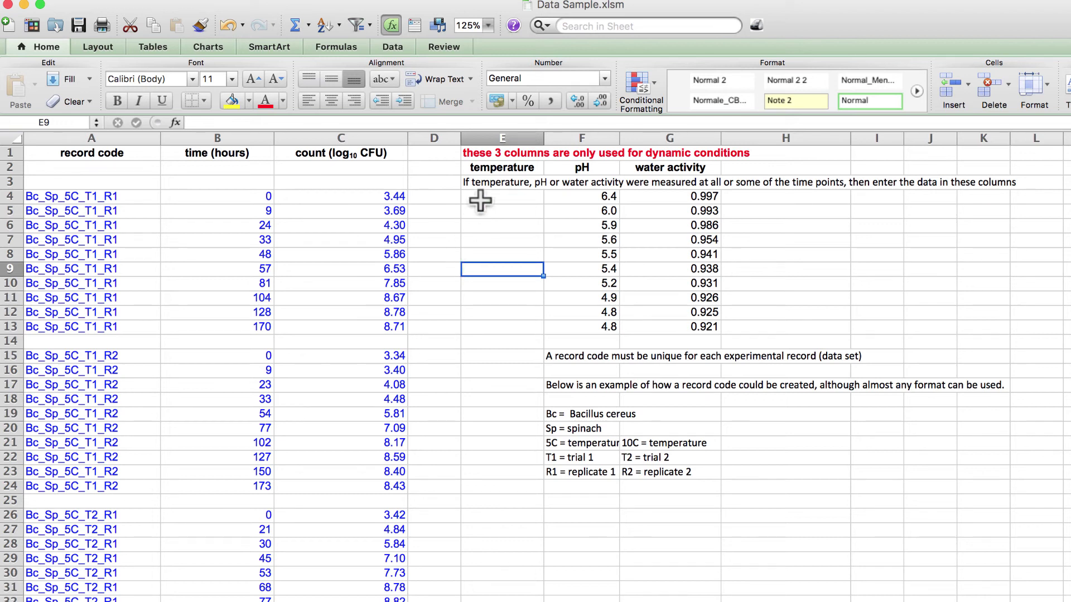
left_click(506, 168)
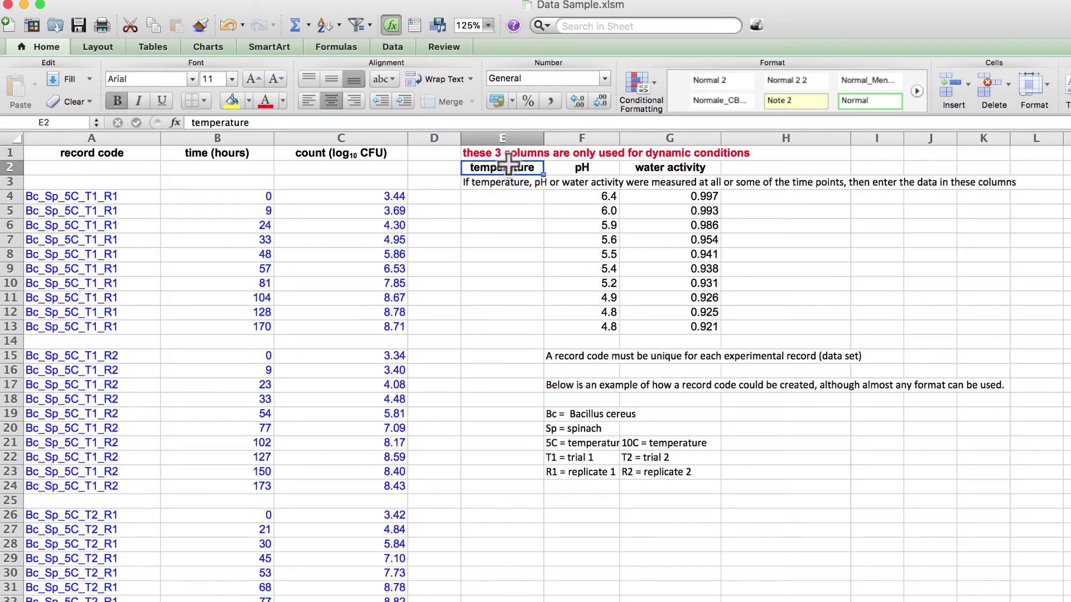
left_click(583, 167)
left_click(658, 166)
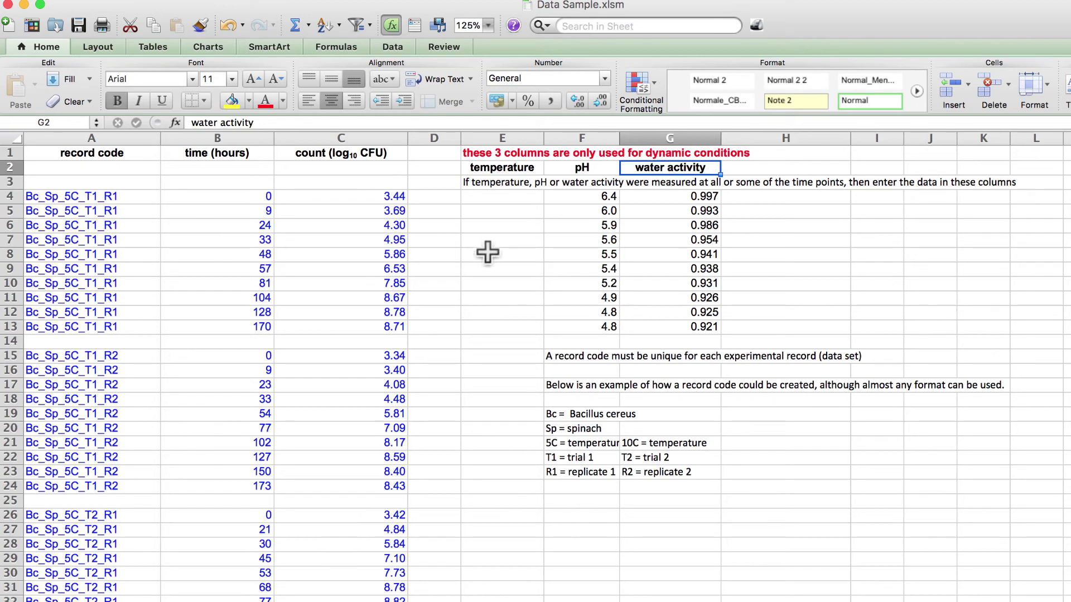
left_click_drag(491, 197, 495, 311)
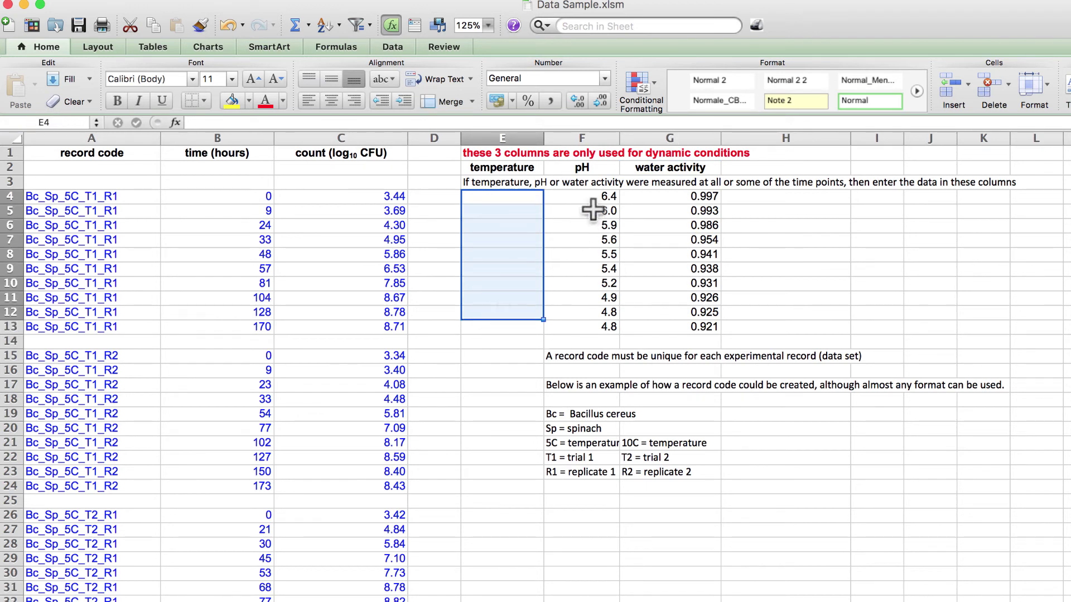
left_click_drag(594, 196, 607, 249)
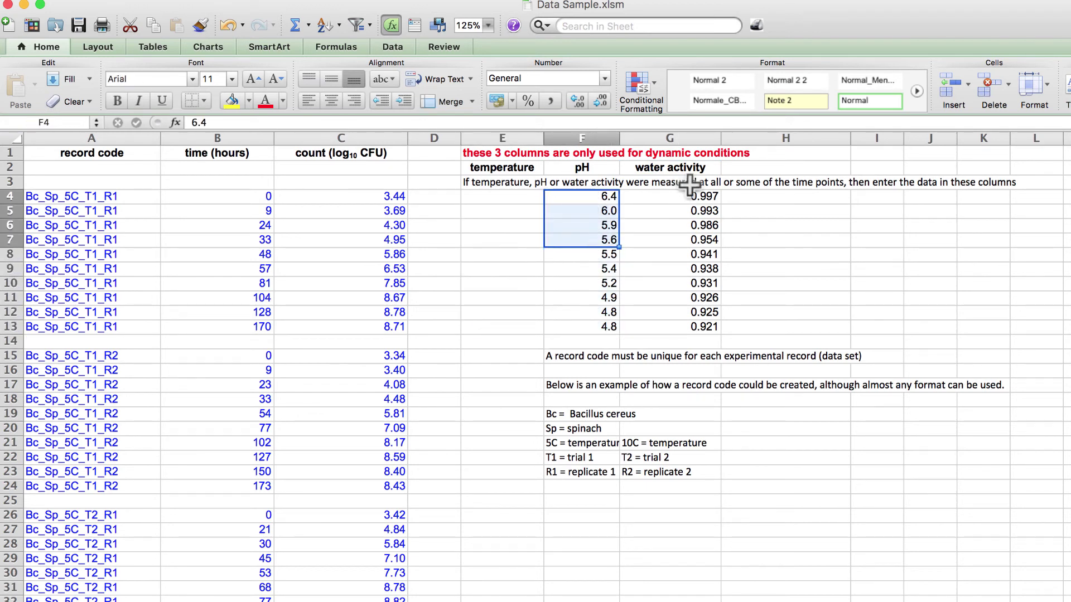
left_click_drag(685, 196, 695, 318)
left_click(765, 306)
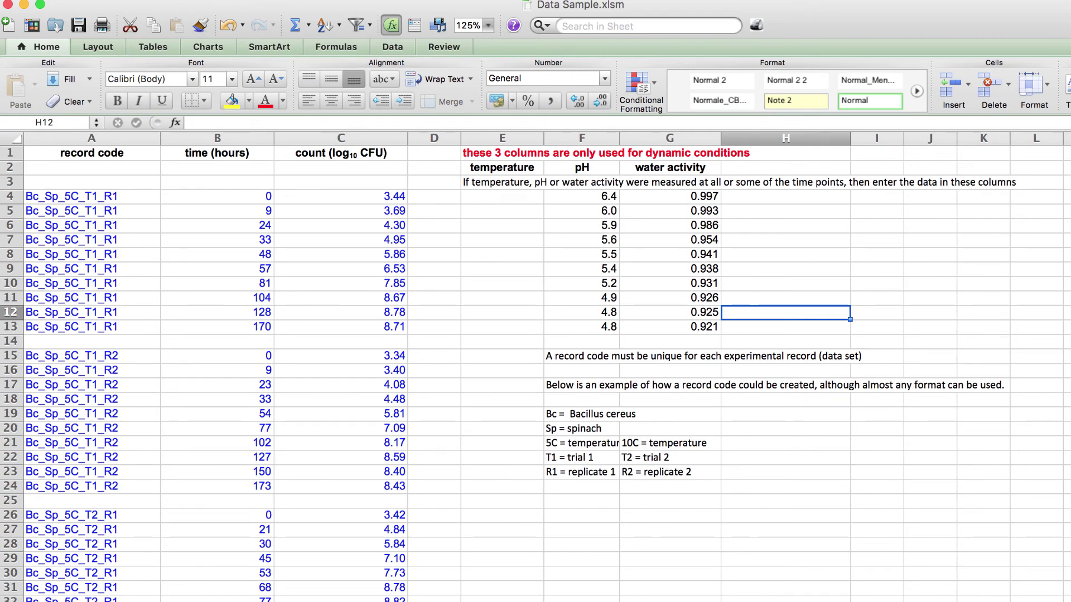
- Return to the sample record sheet and review the Comment entry in M2
key("ctrl+Page_Down")
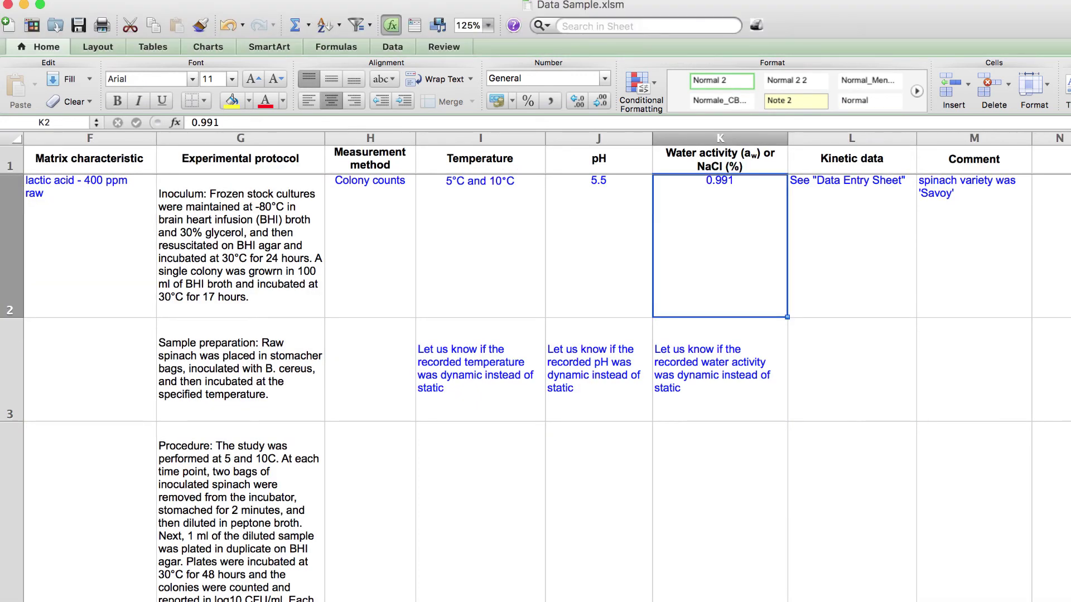
left_click(947, 257)
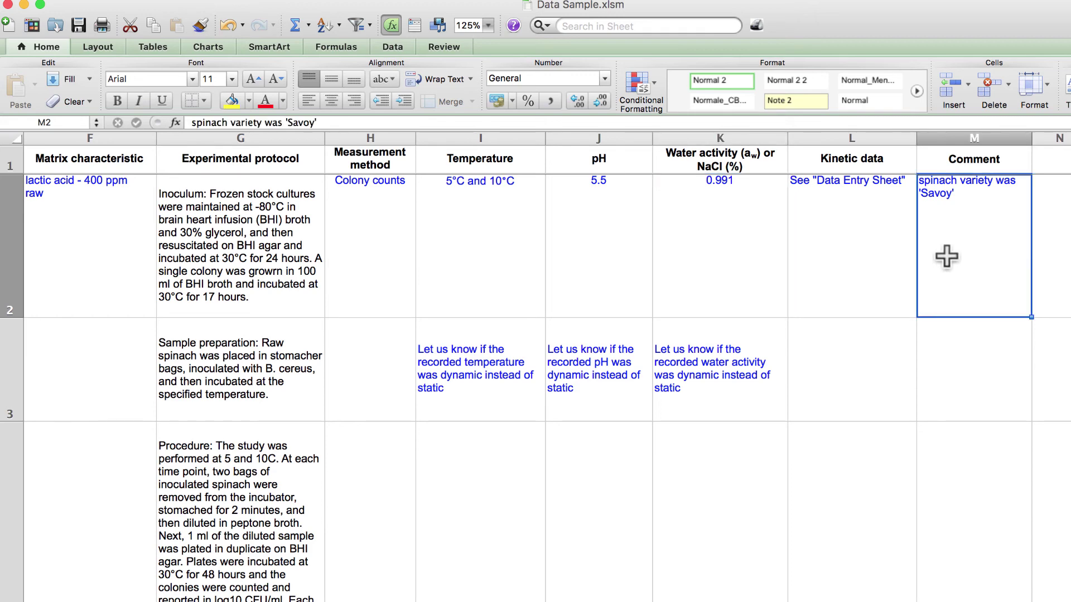